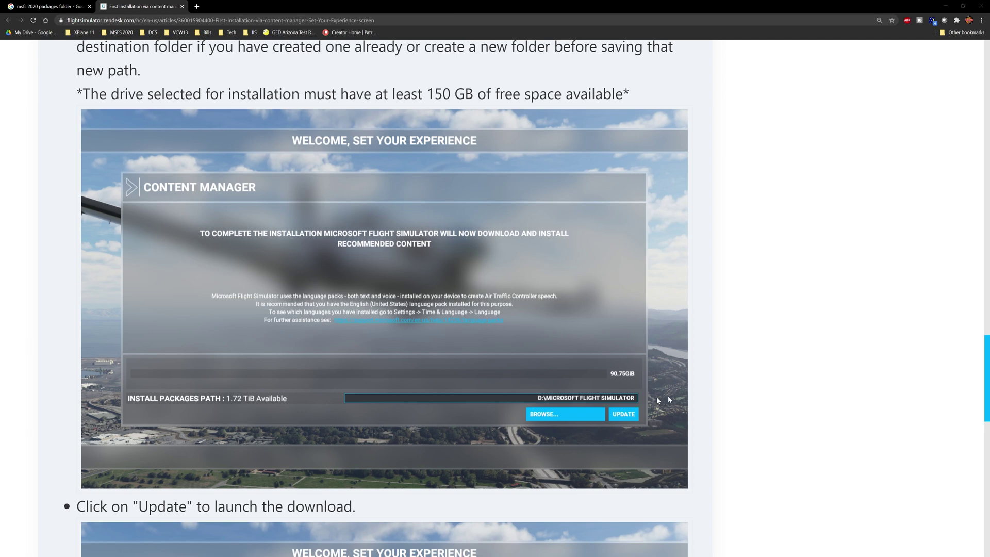
- Switch from the Content Manager install-path article to a File Explorer window
{"action": "key", "text": "alt+Tab"}
- Browse to C:\Custom Folders\MSFS2020 Packages and reposition the Explorer window
{"action": "left_click_drag", "start_coordinate": [635, 97], "coordinate": [588, 99]}
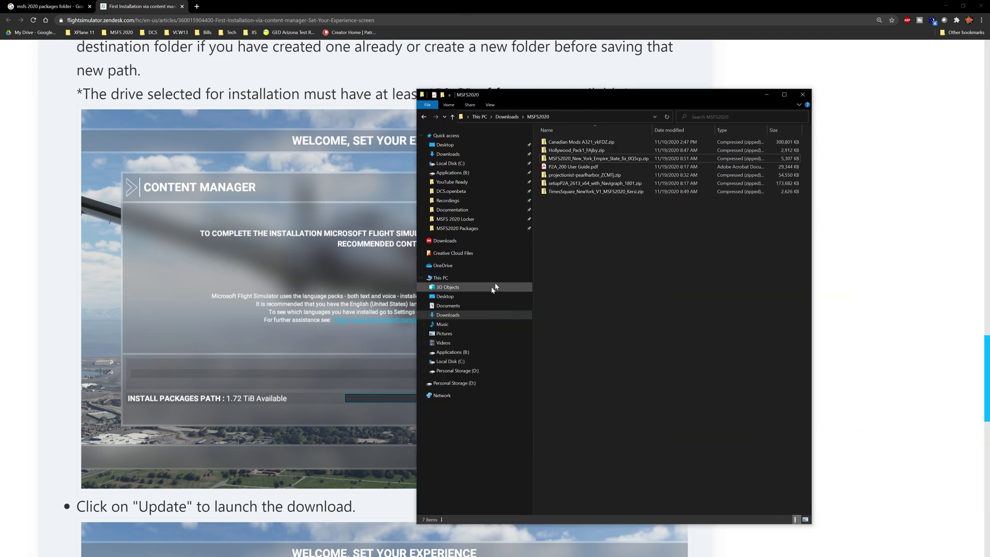
{"action": "left_click", "coordinate": [449, 362]}
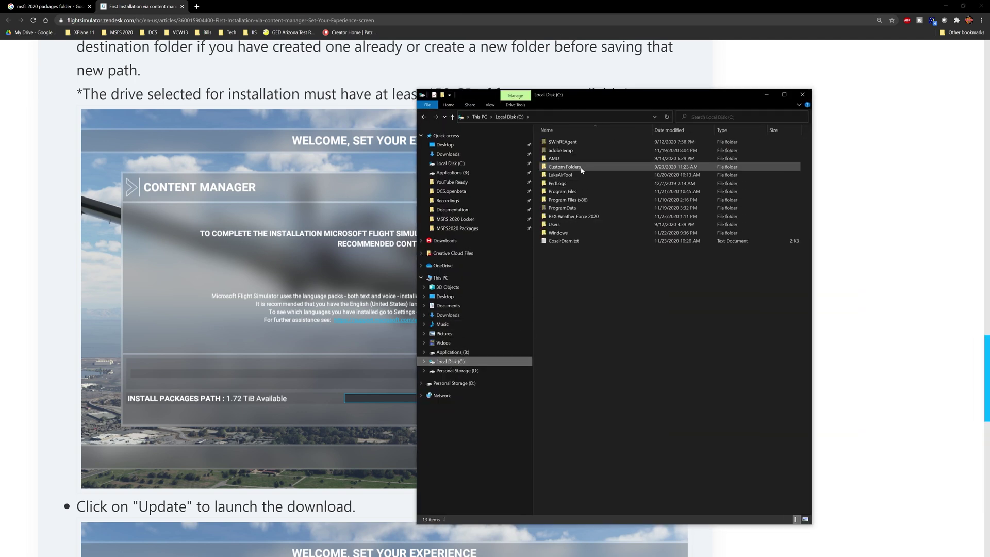
{"action": "double_click", "coordinate": [560, 167]}
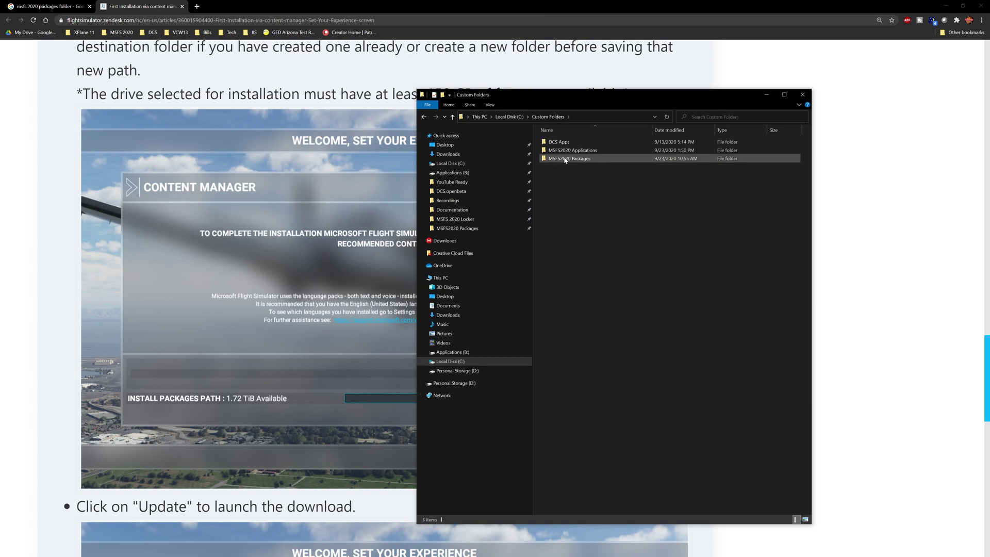
{"action": "mouse_move", "coordinate": [563, 161]}
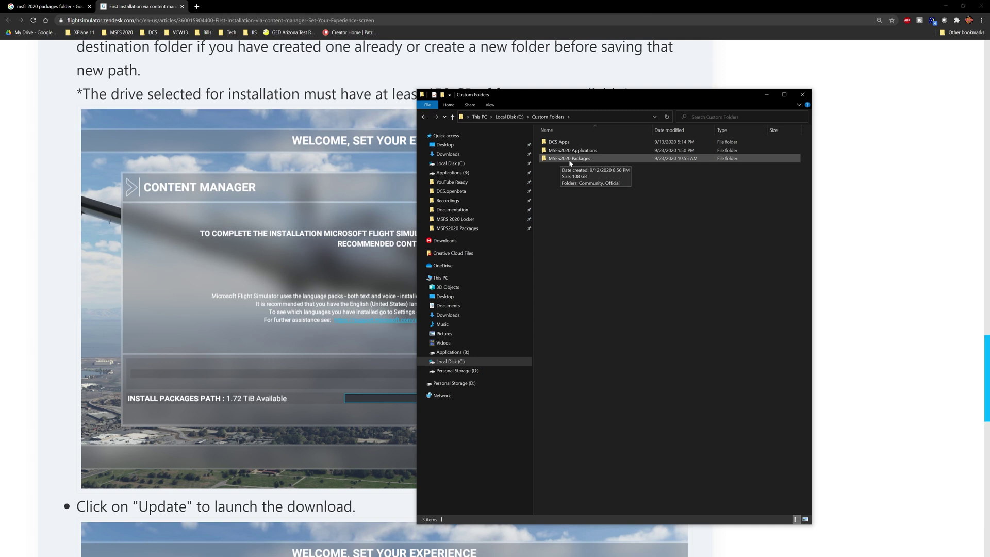
{"action": "double_click", "coordinate": [566, 159]}
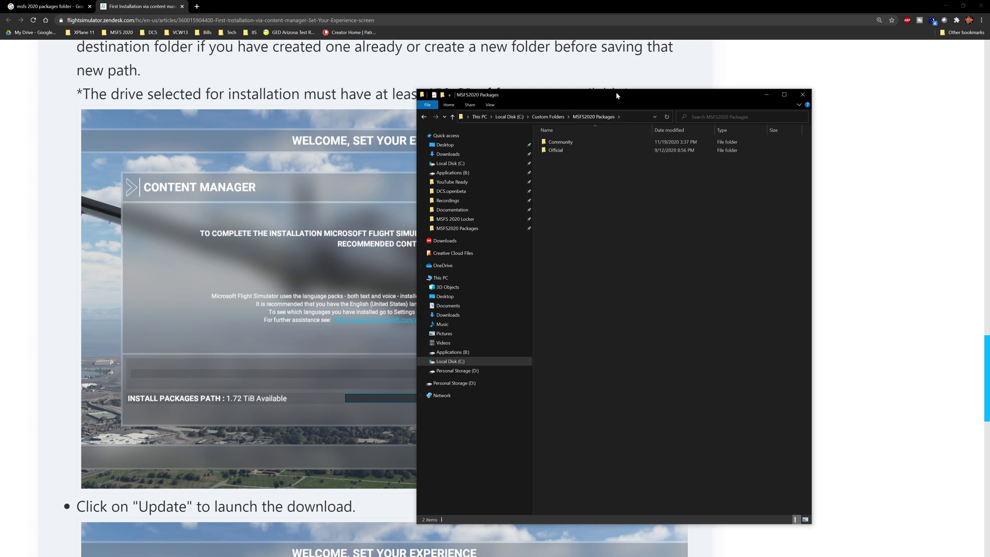
{"action": "left_click_drag", "start_coordinate": [616, 91], "coordinate": [748, 85]}
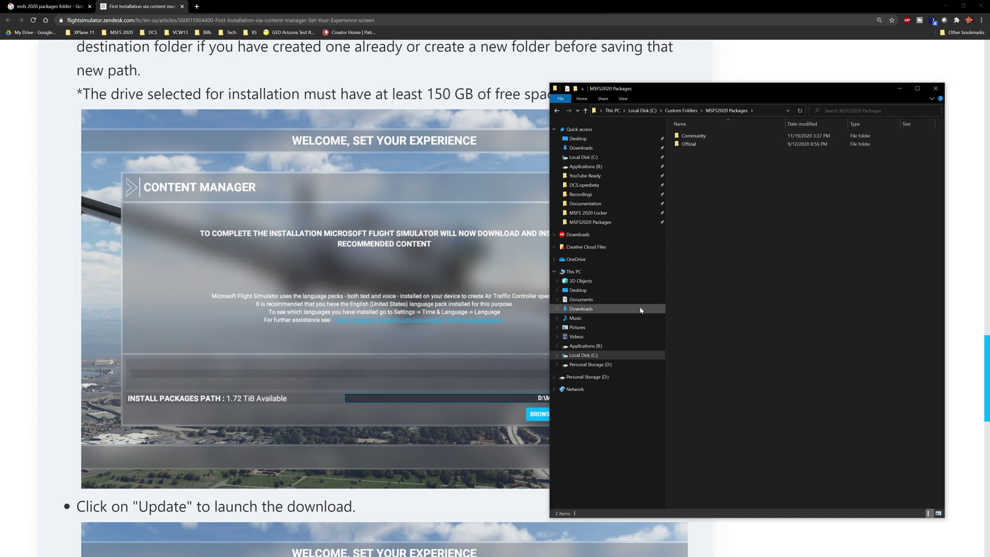
- Look through drive B: and Program Files, then open C:\Users and the profile folder
{"action": "left_click", "coordinate": [603, 347]}
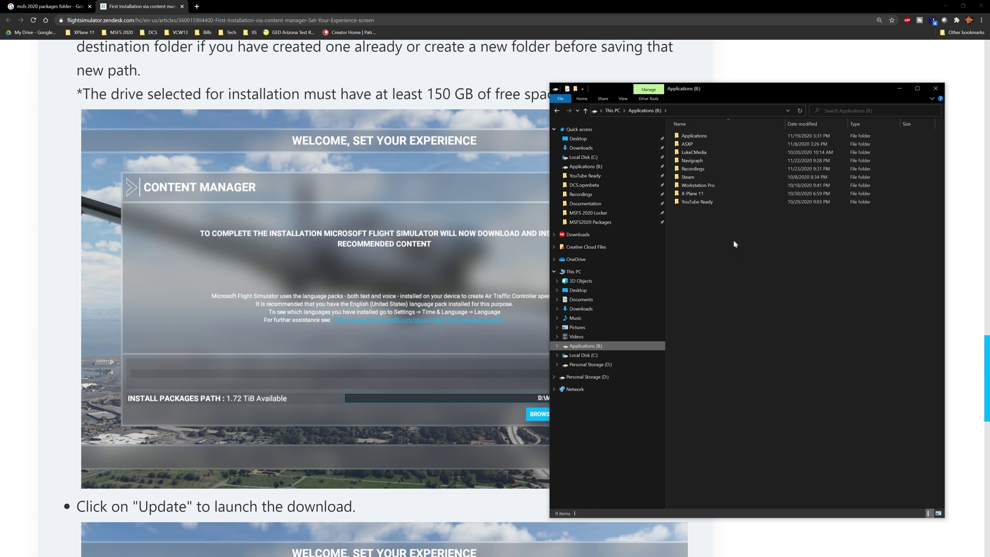
{"action": "left_click", "coordinate": [584, 356]}
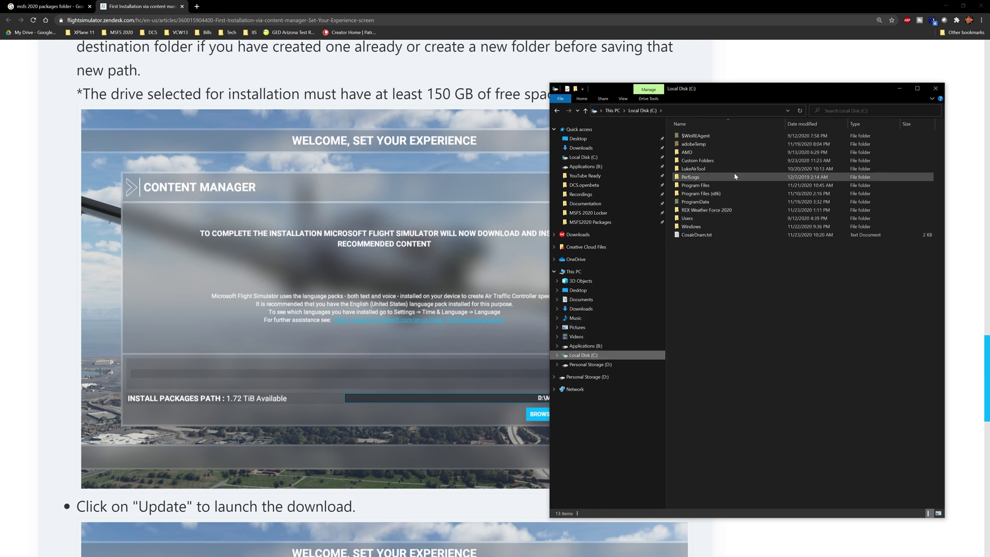
{"action": "double_click", "coordinate": [709, 187]}
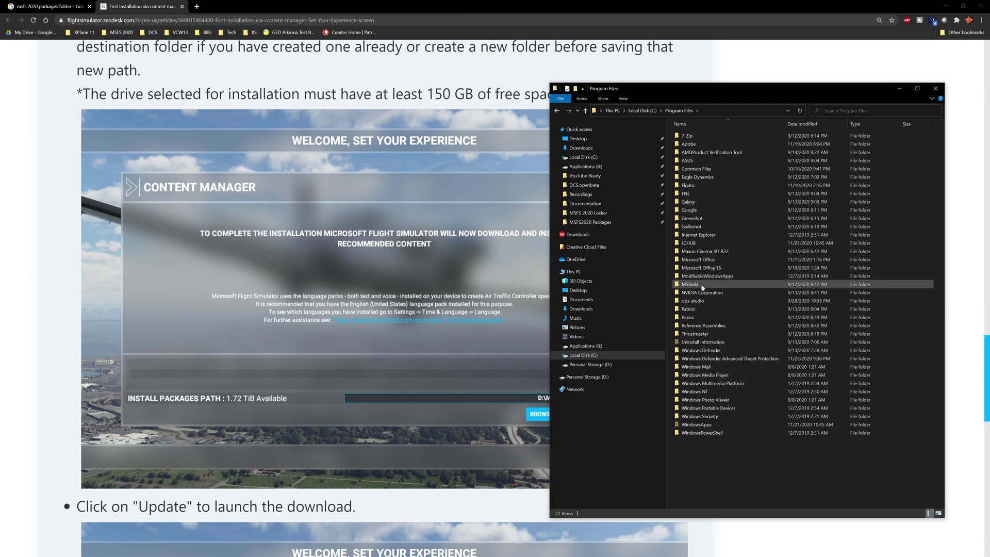
{"action": "left_click", "coordinate": [582, 355]}
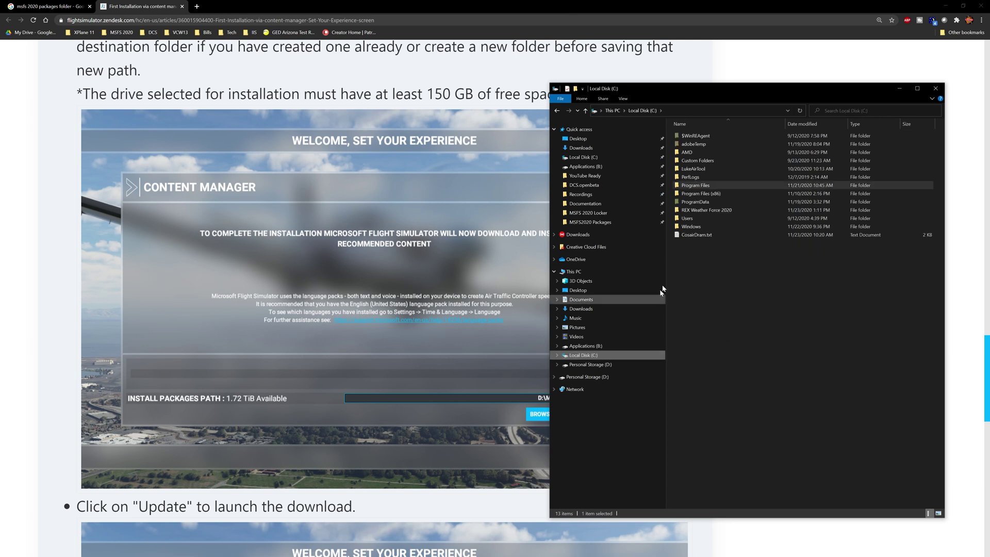
{"action": "double_click", "coordinate": [688, 218]}
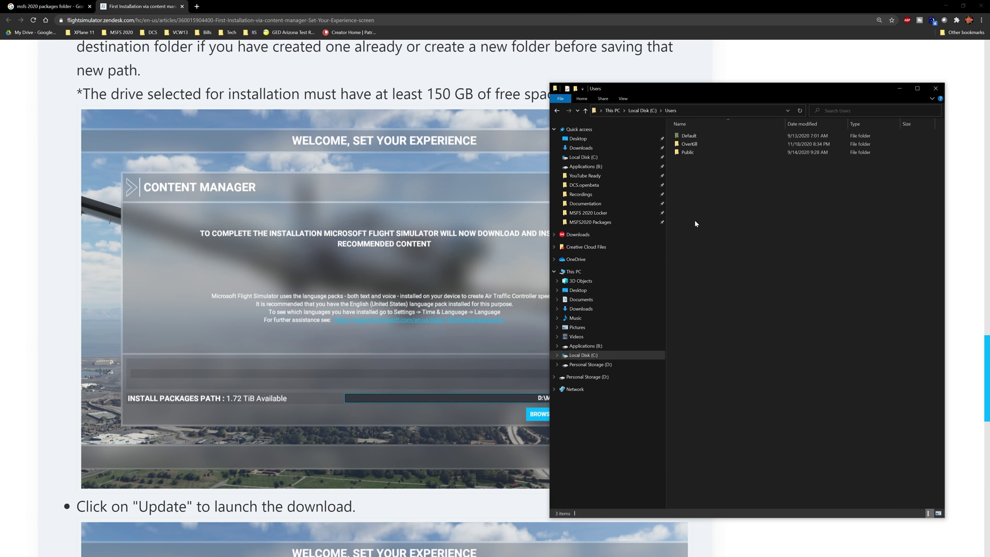
{"action": "double_click", "coordinate": [696, 144]}
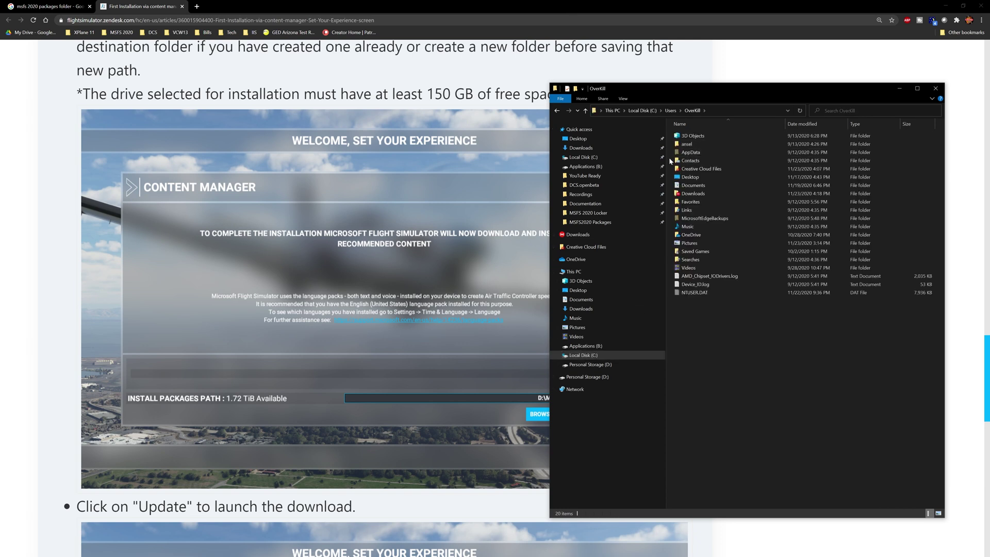
{"action": "left_click", "coordinate": [621, 100]}
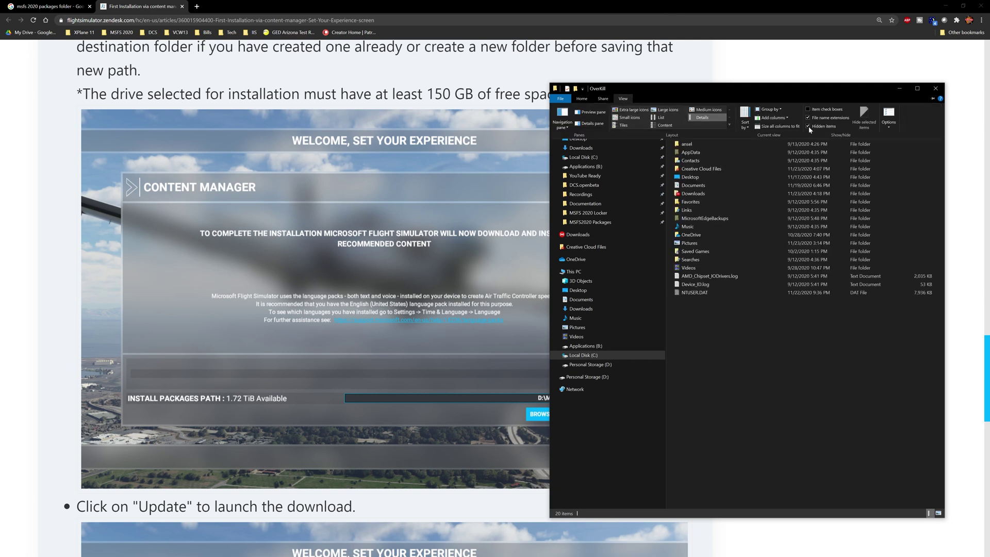
- Go to AppData\Local\Packages, peeking into FlightSimulator, and select the Microsoft.FlightSimulator package
{"action": "left_click", "coordinate": [700, 155]}
{"action": "double_click", "coordinate": [699, 153]}
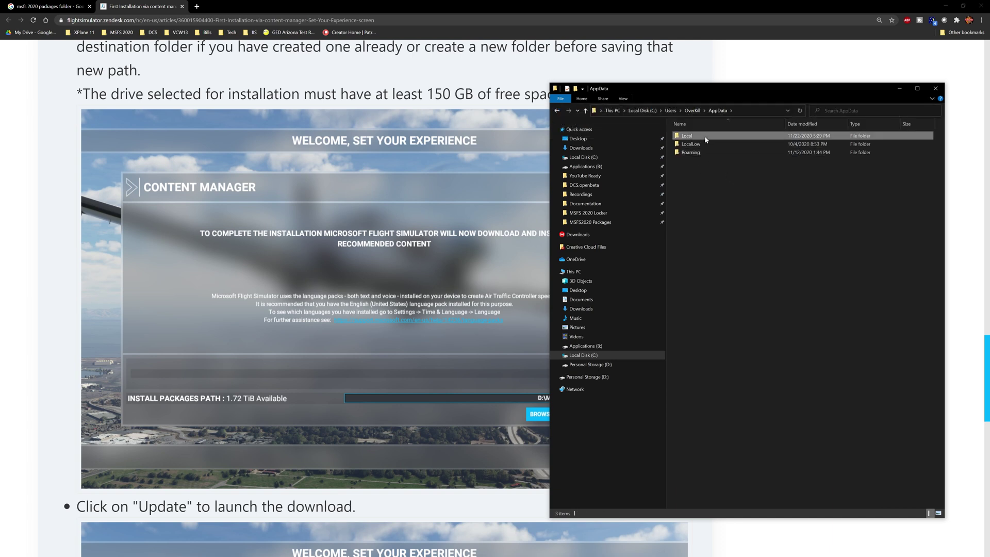
{"action": "double_click", "coordinate": [711, 137]}
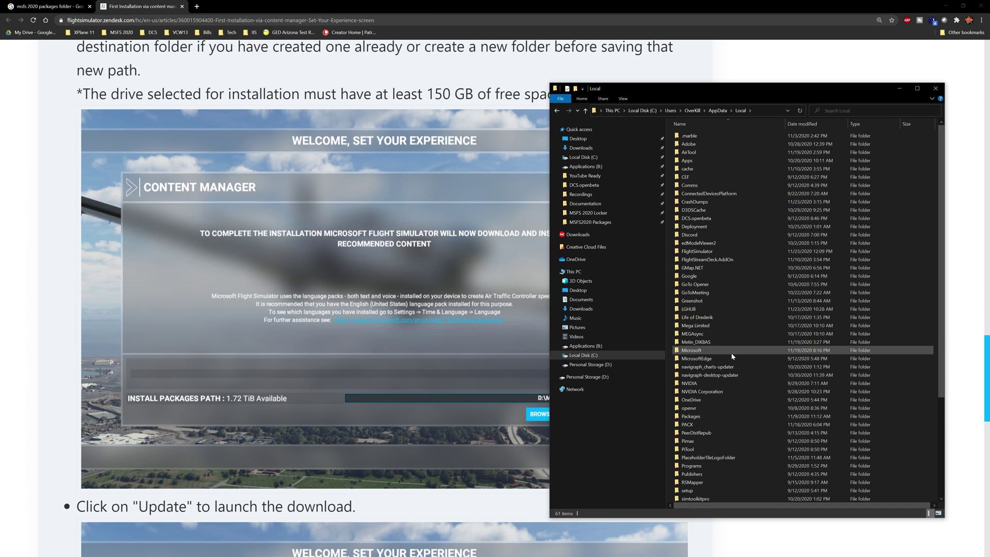
{"action": "double_click", "coordinate": [711, 252]}
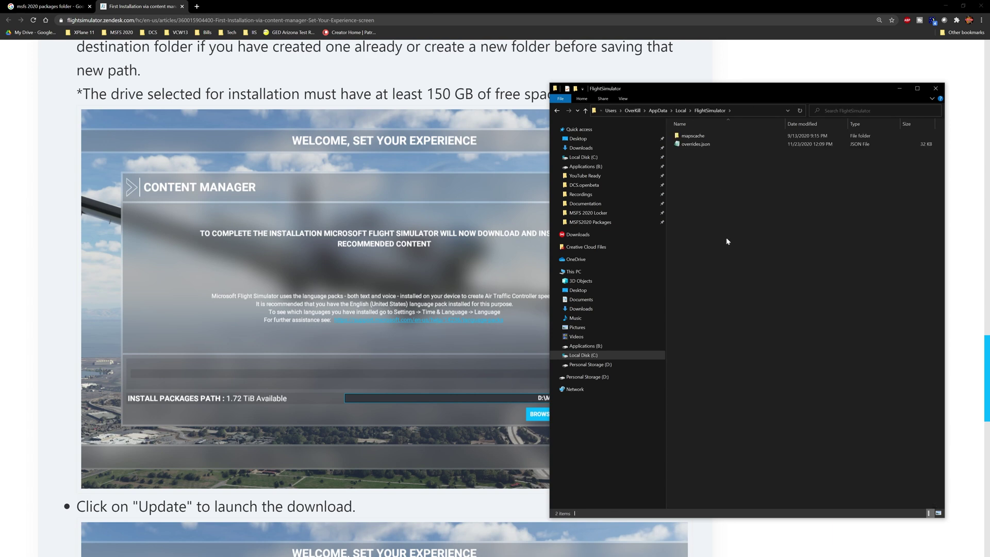
{"action": "left_click", "coordinate": [556, 110]}
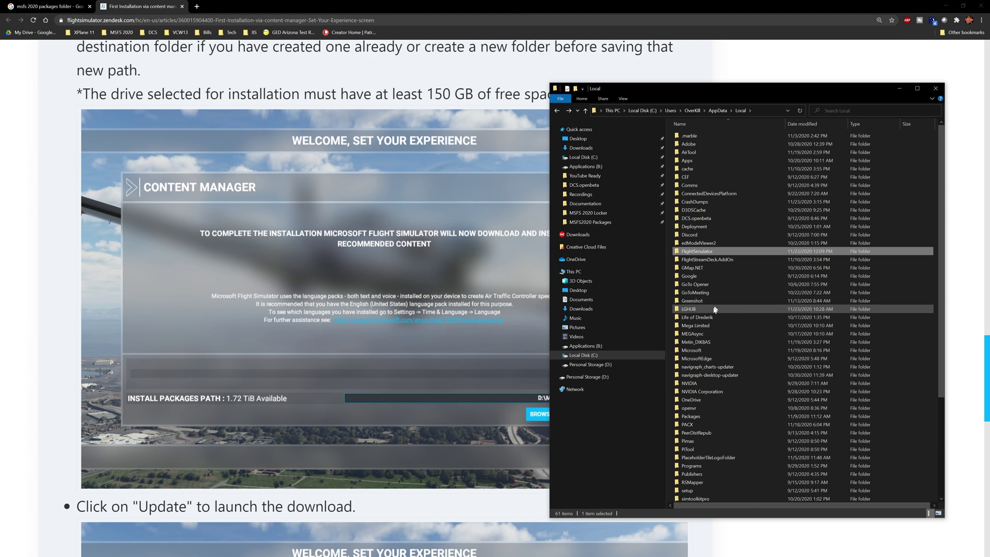
{"action": "double_click", "coordinate": [714, 416]}
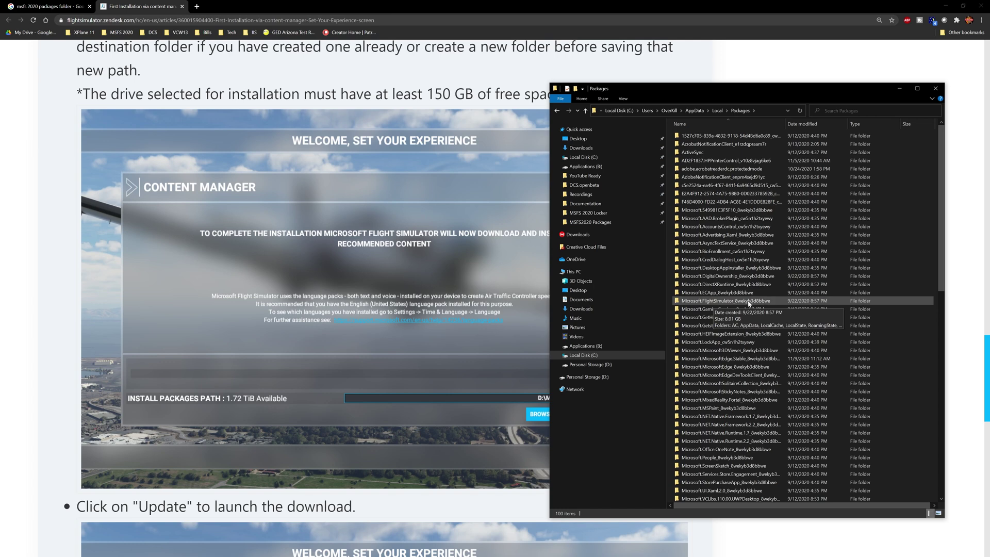
{"action": "left_click", "coordinate": [741, 302]}
- Open Microsoft.FlightSimulator_8wekyb3d8bbwe\LocalCache\Packages, view its full path, then close Explorer
{"action": "double_click", "coordinate": [740, 302]}
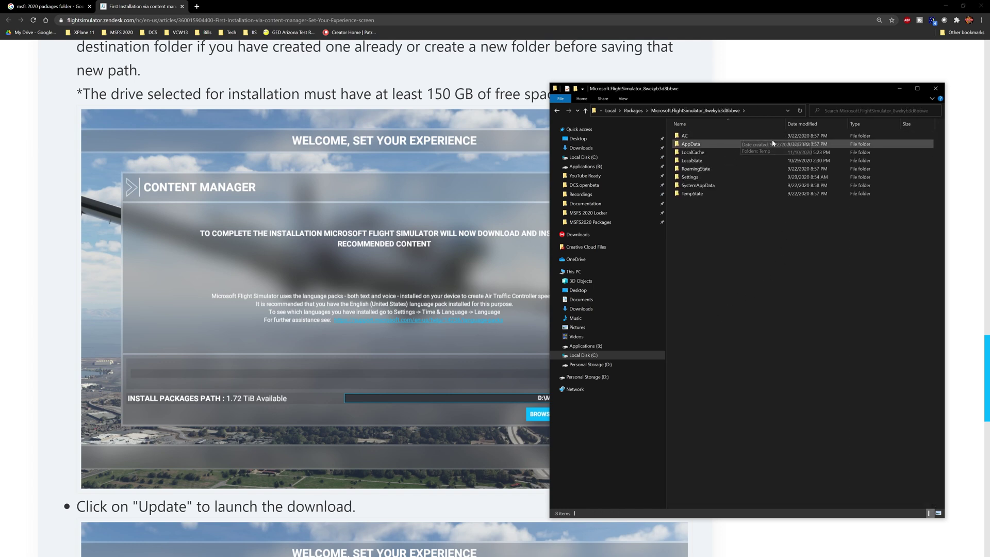
{"action": "double_click", "coordinate": [703, 154]}
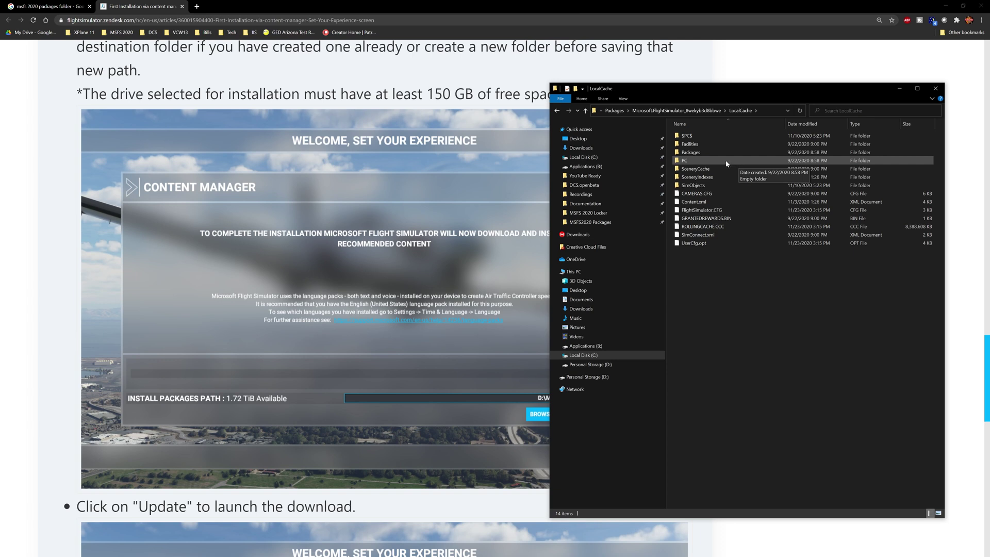
{"action": "double_click", "coordinate": [701, 151]}
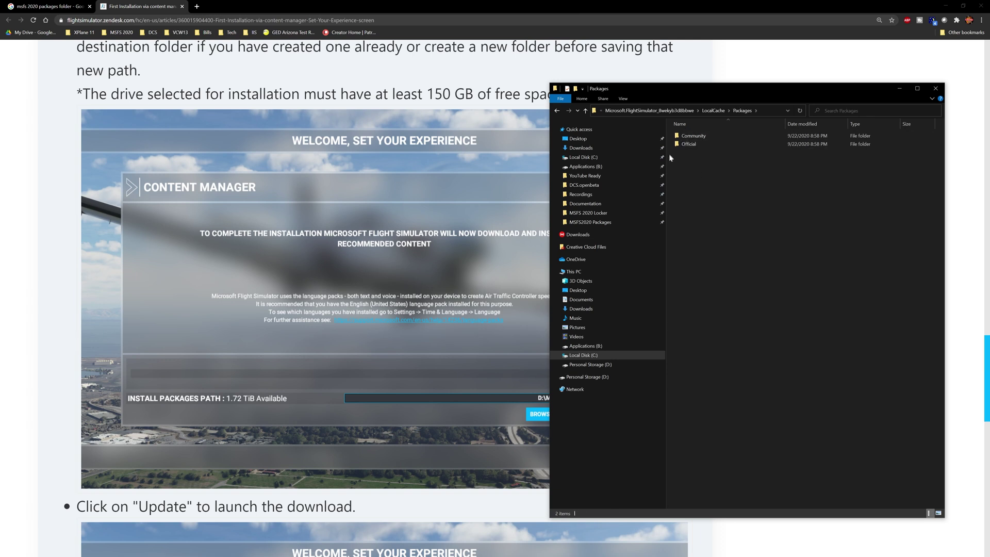
{"action": "left_click", "coordinate": [768, 108]}
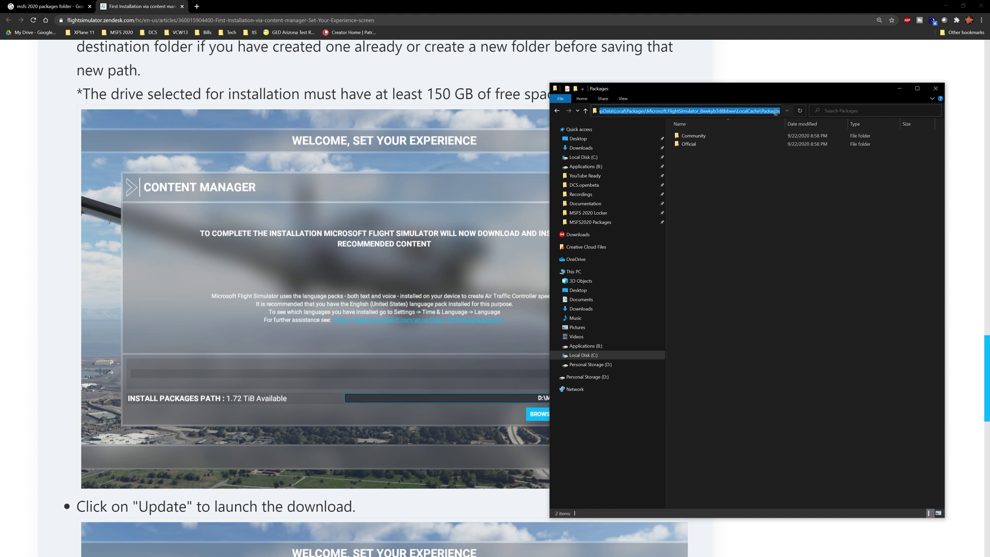
{"action": "left_click", "coordinate": [724, 152]}
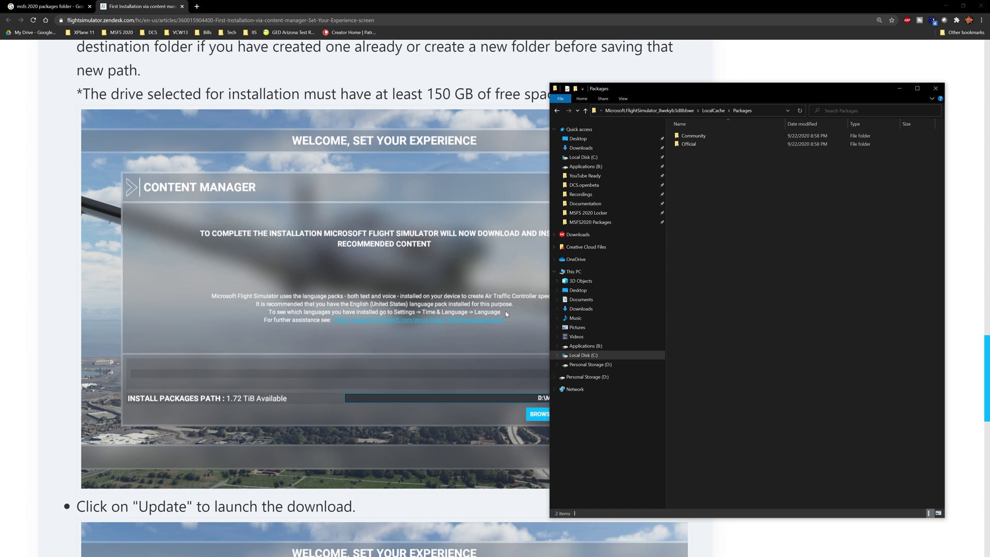
{"action": "left_click", "coordinate": [466, 302]}
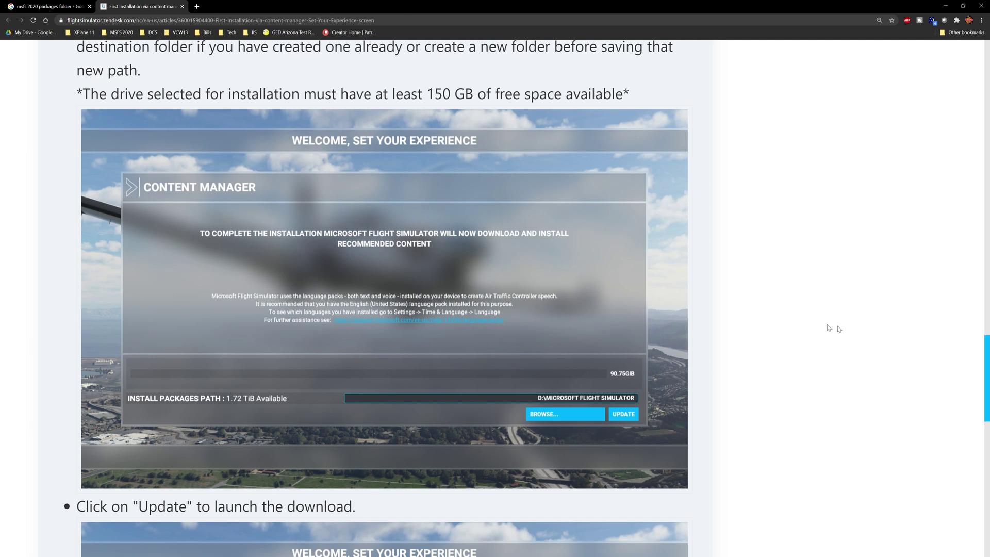
{"action": "key", "text": "alt+Tab"}
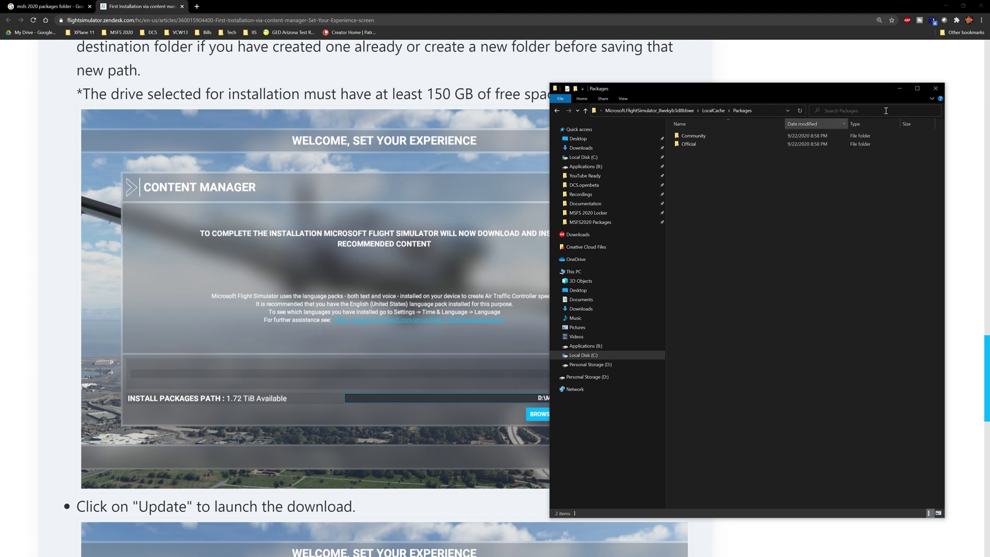
{"action": "key", "text": "alt+Tab"}
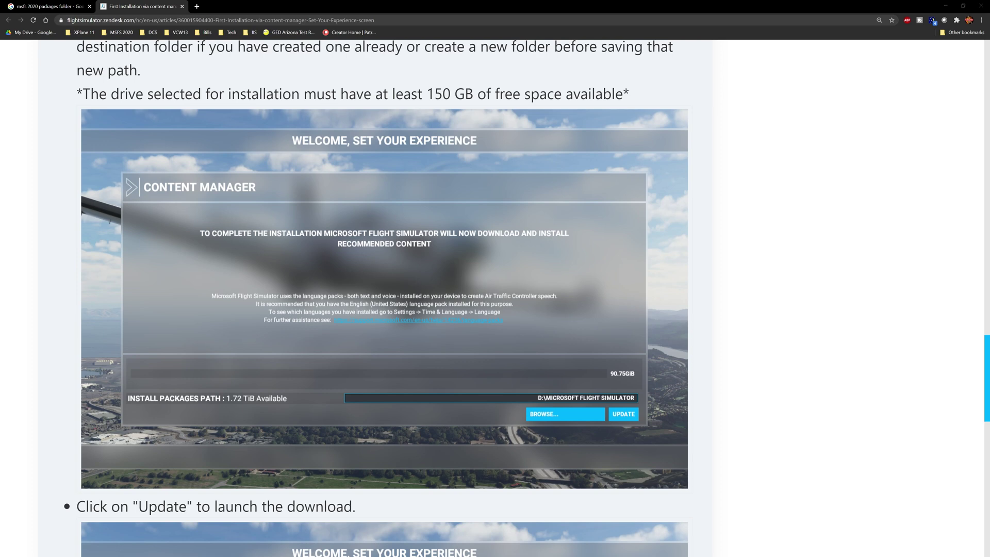
{"action": "key", "text": "super+e"}
{"action": "left_click", "coordinate": [624, 221]}
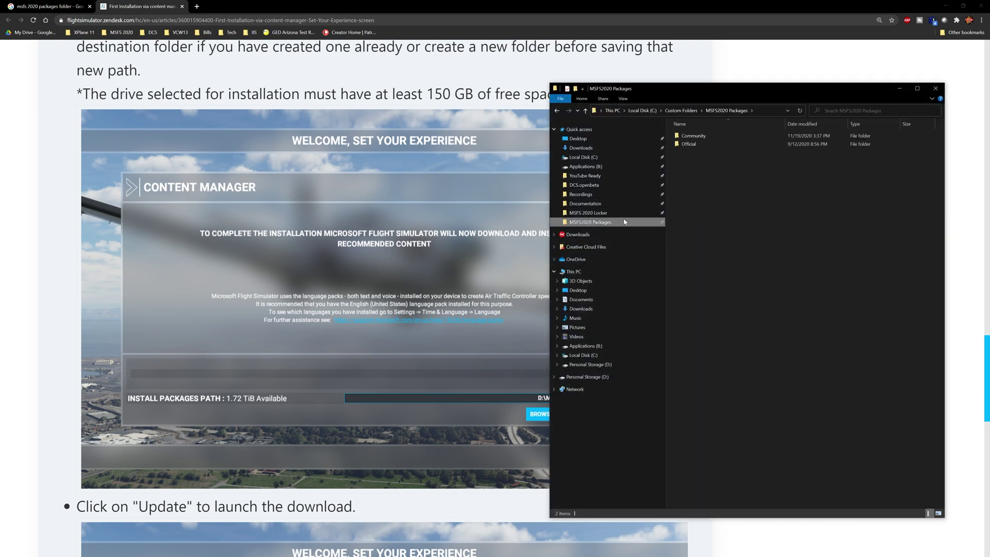
{"action": "double_click", "coordinate": [694, 135]}
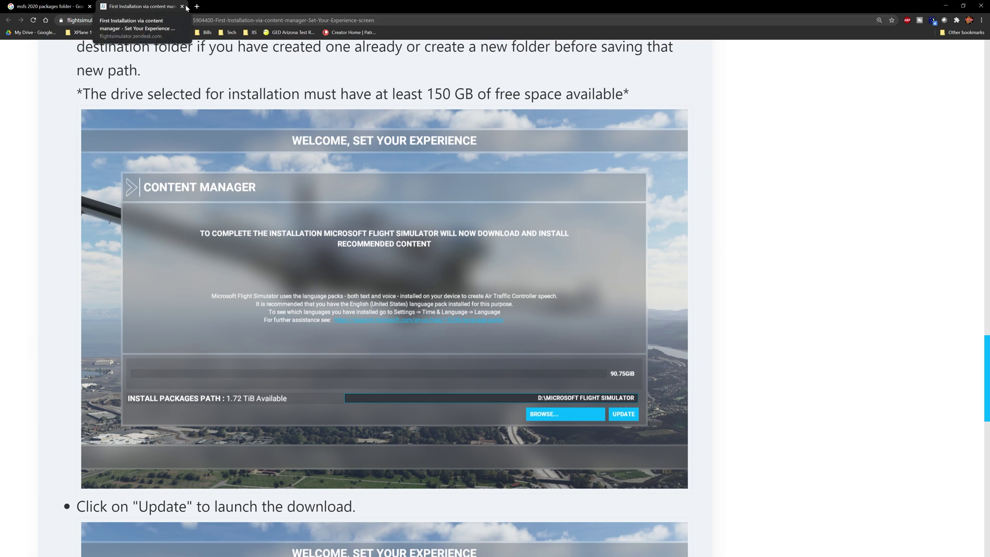
{"action": "left_click", "coordinate": [89, 6]}
- Open the Flightsim.to MSFS Addons Linker page from the MSFS 2020 bookmarks, then File Explorer
{"action": "left_click", "coordinate": [89, 6]}
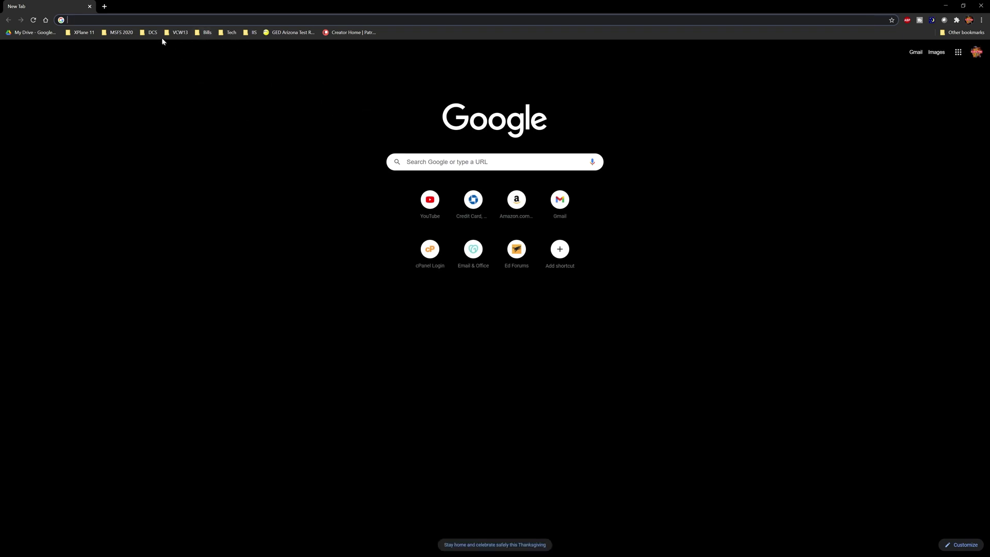
{"action": "left_click", "coordinate": [121, 32]}
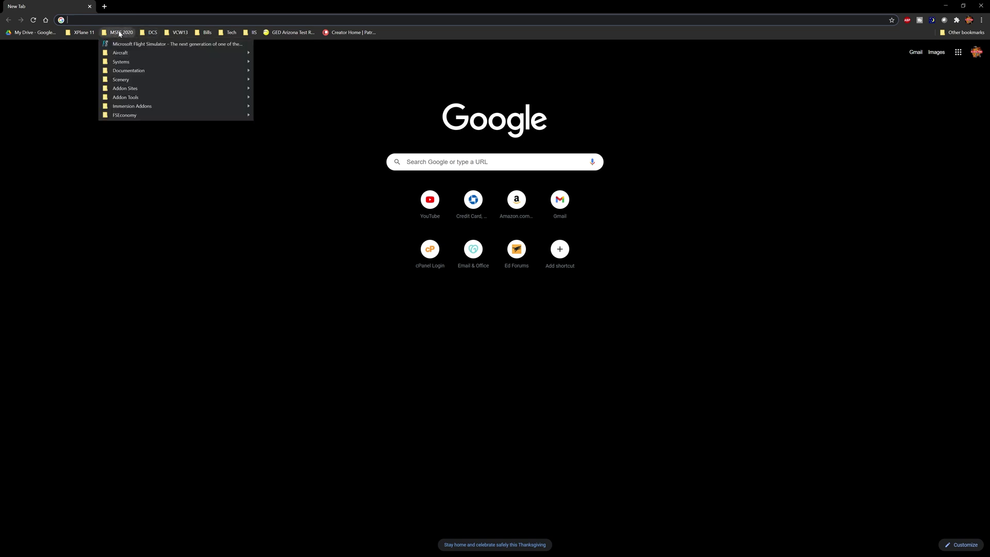
{"action": "mouse_move", "coordinate": [144, 97]}
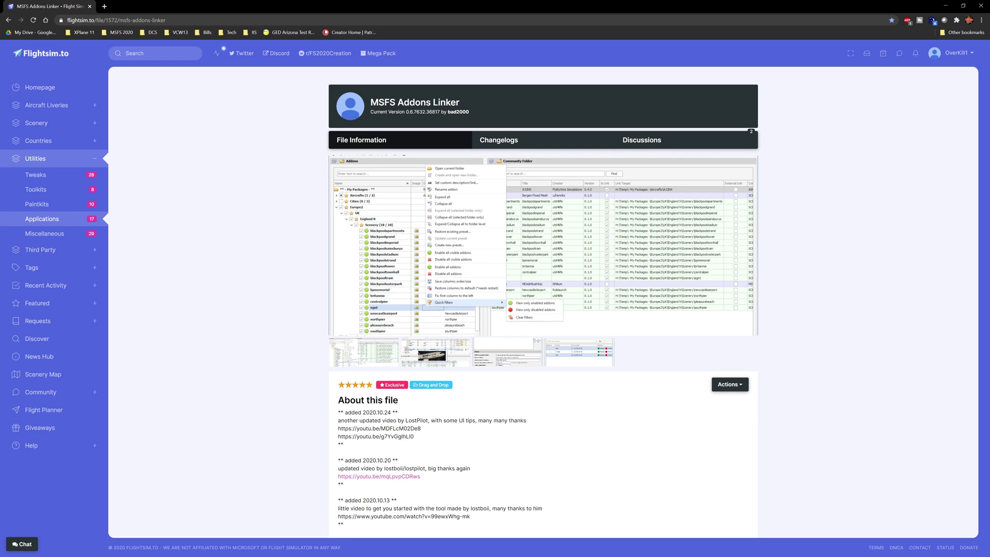
{"action": "key", "text": "super+e"}
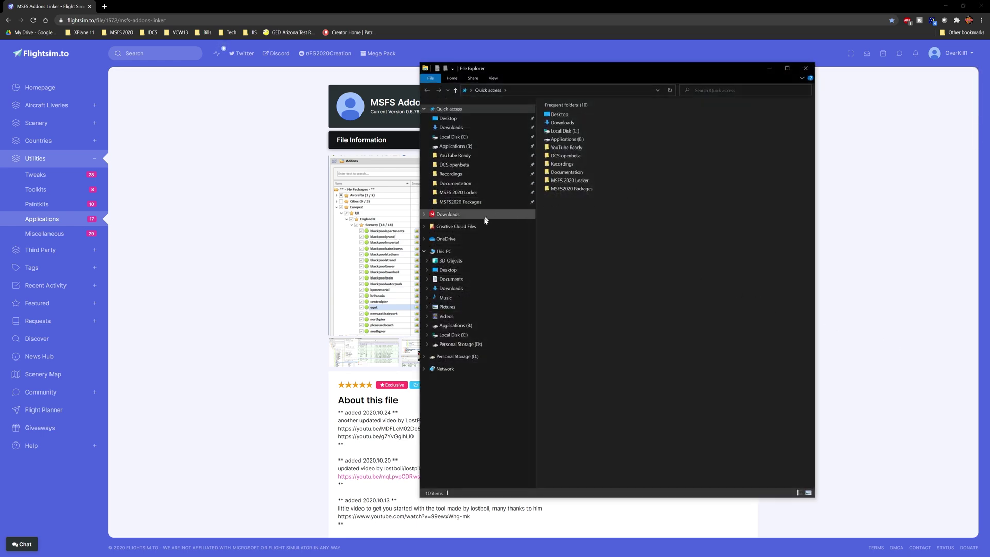
- Launch MSFS_AddonsLinker.exe from B:\Applications\MSFS_Addons_Linker_v05c
{"action": "left_click", "coordinate": [456, 325]}
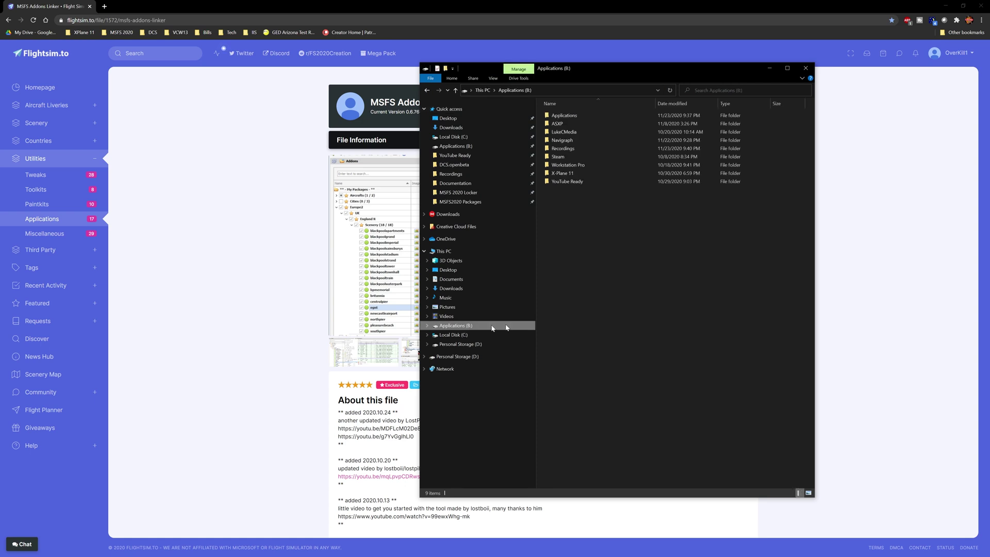
{"action": "double_click", "coordinate": [578, 118]}
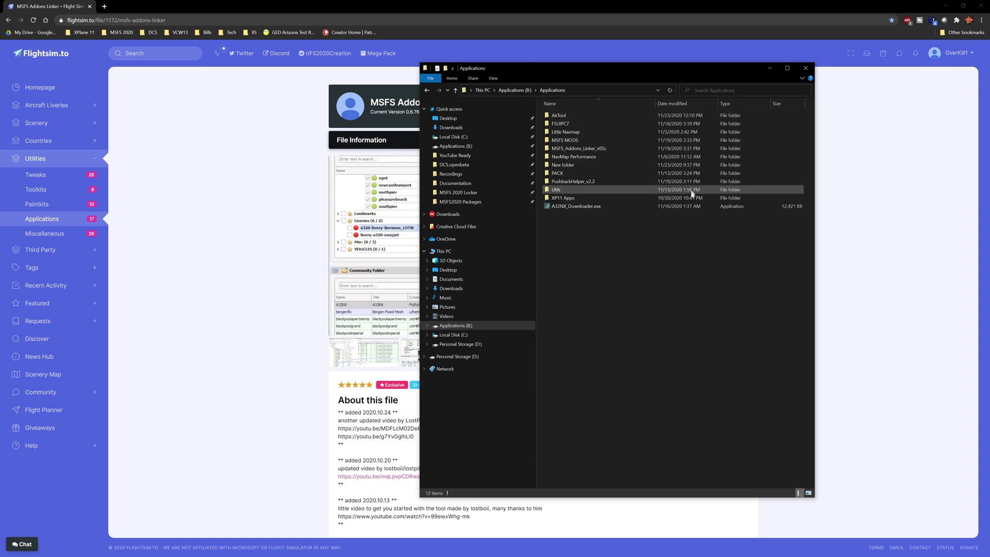
{"action": "double_click", "coordinate": [593, 149]}
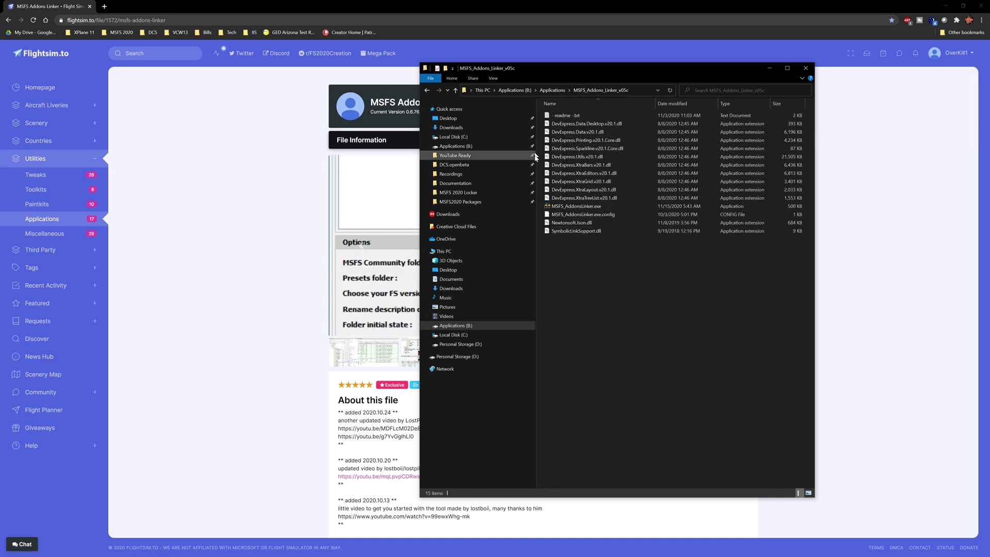
{"action": "double_click", "coordinate": [580, 206]}
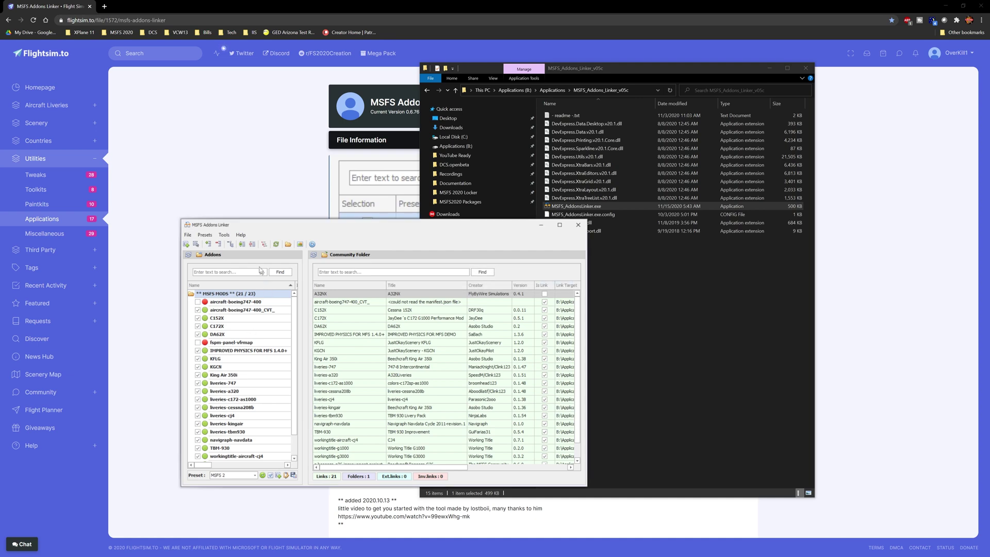
{"action": "left_click", "coordinate": [578, 224]}
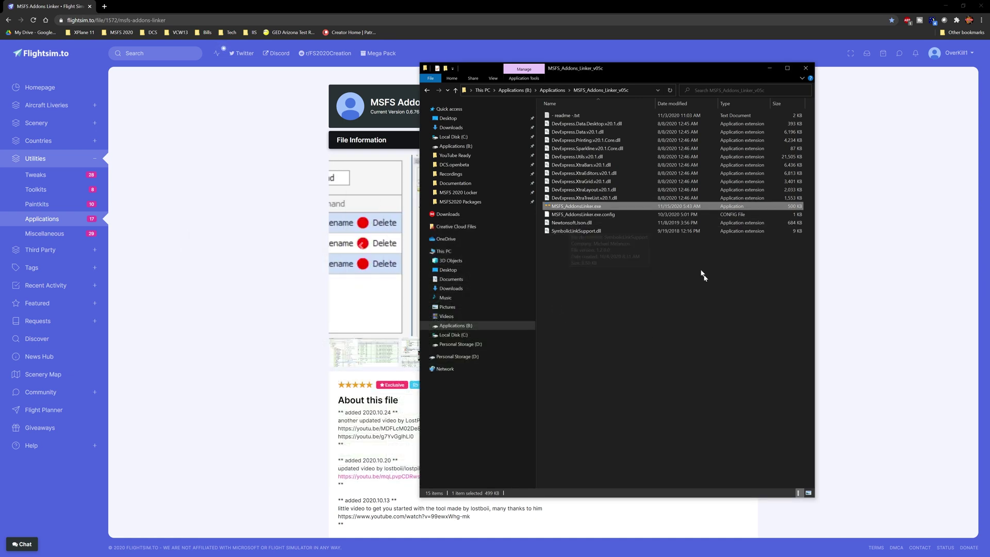
{"action": "right_click", "coordinate": [578, 212]}
{"action": "key", "text": "Escape"}
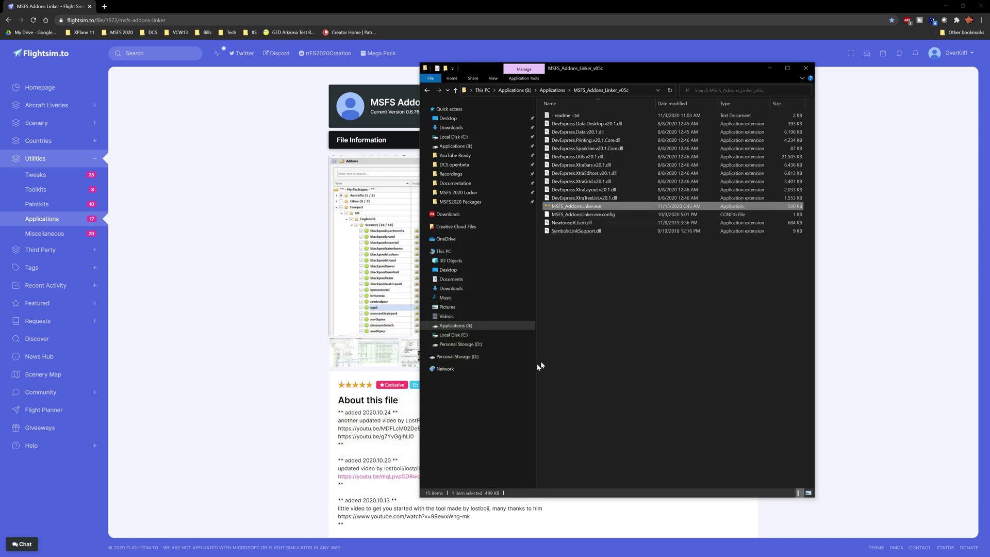
{"action": "key", "text": "Return"}
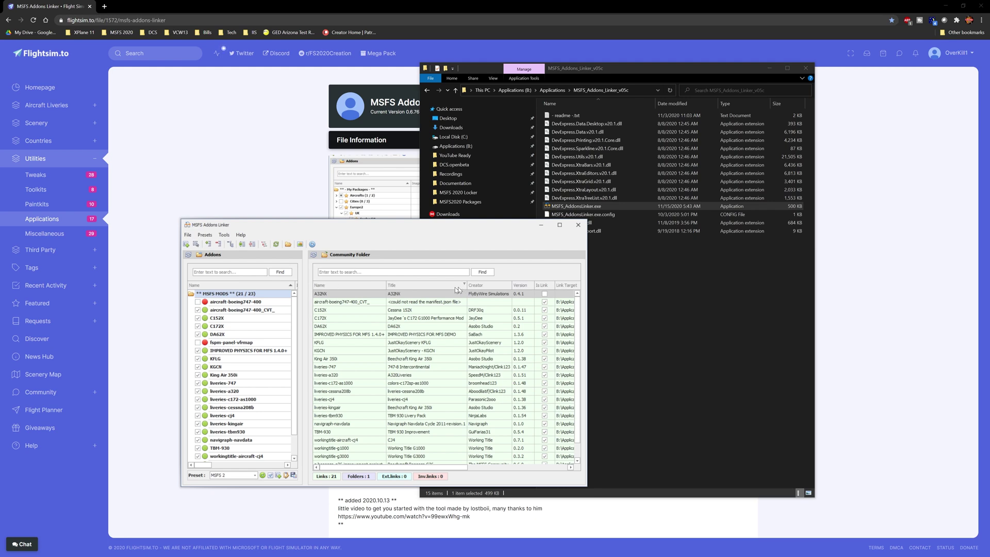
- In Tools > Options, set the FS version to MS Store / DVD
{"action": "left_click", "coordinate": [224, 234]}
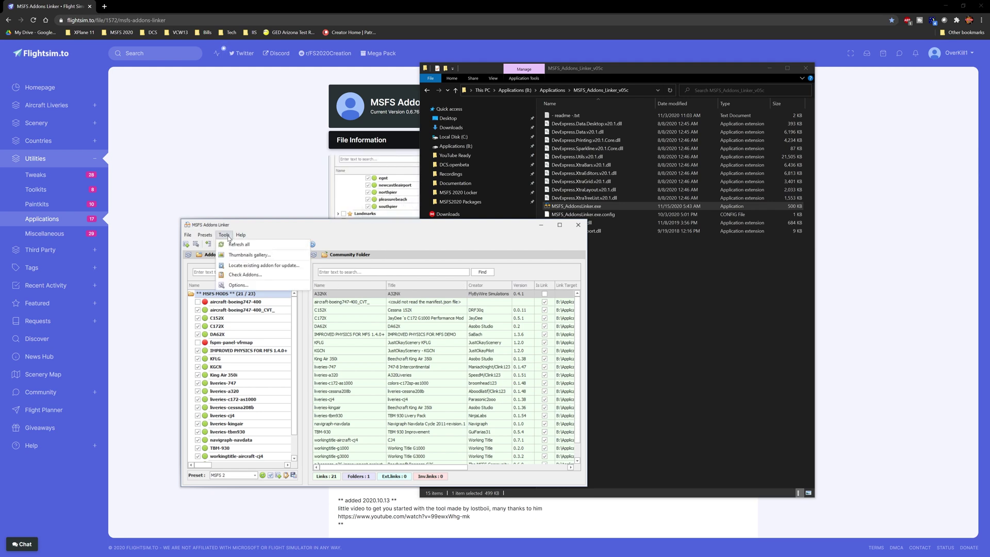
{"action": "left_click", "coordinate": [236, 284]}
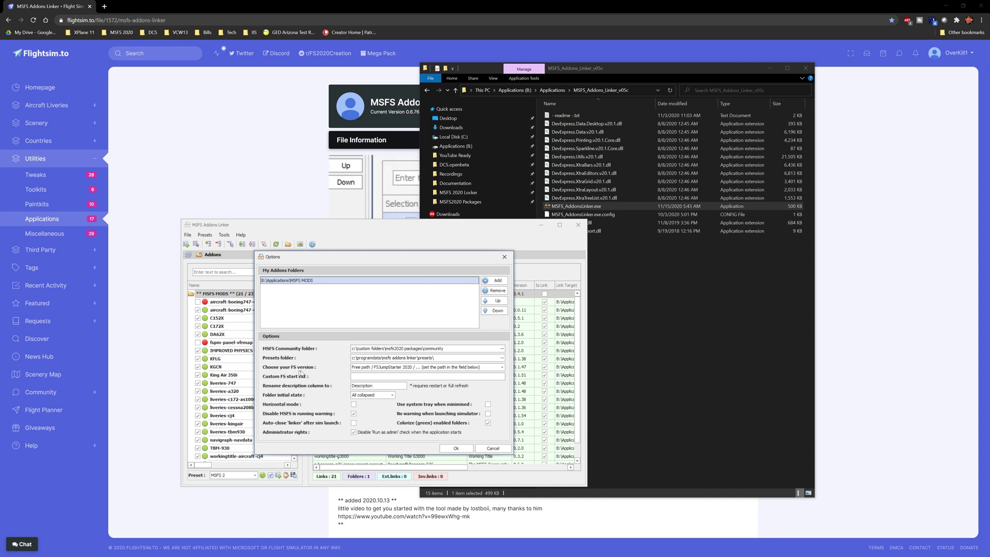
{"action": "left_click", "coordinate": [501, 367]}
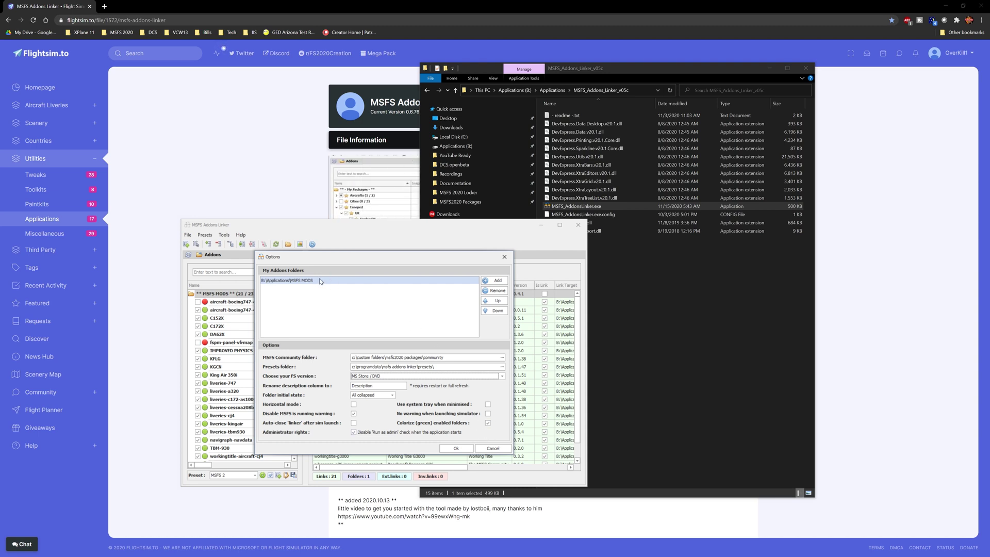
- Open B:\Applications\MSFS MODS in Explorer, showing its 23 add-on folders like C152X and TBM-930
{"action": "left_click", "coordinate": [704, 218]}
{"action": "left_click", "coordinate": [553, 91]}
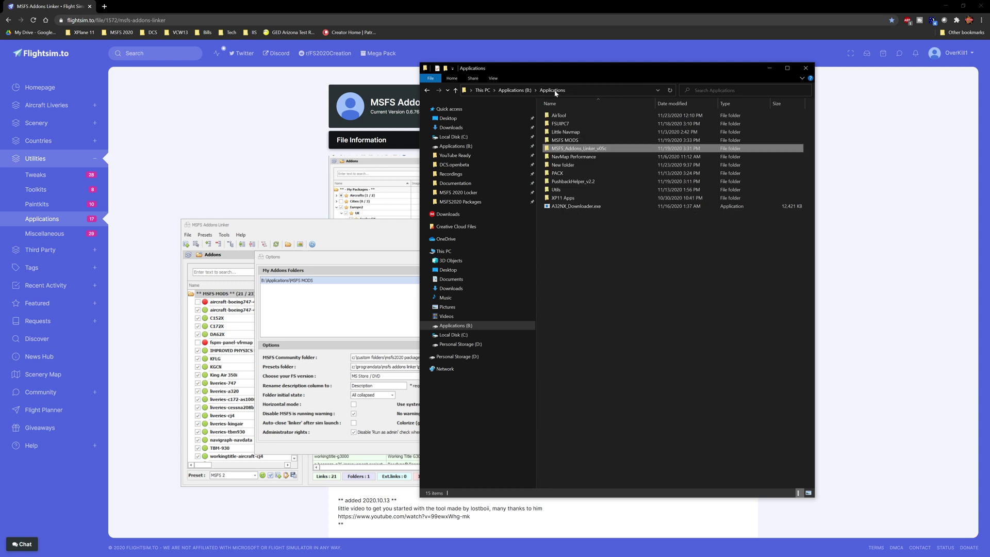
{"action": "left_click", "coordinate": [570, 140]}
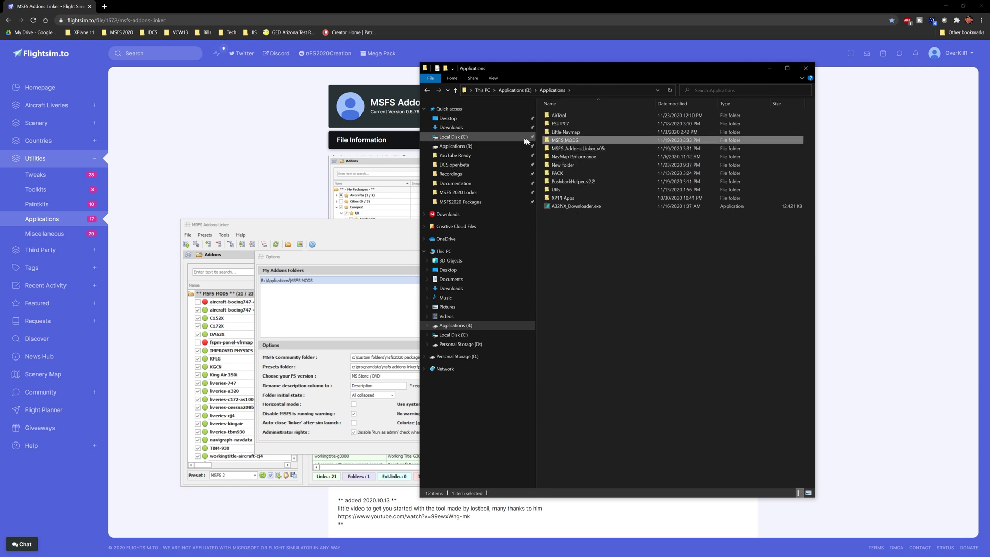
{"action": "double_click", "coordinate": [564, 140]}
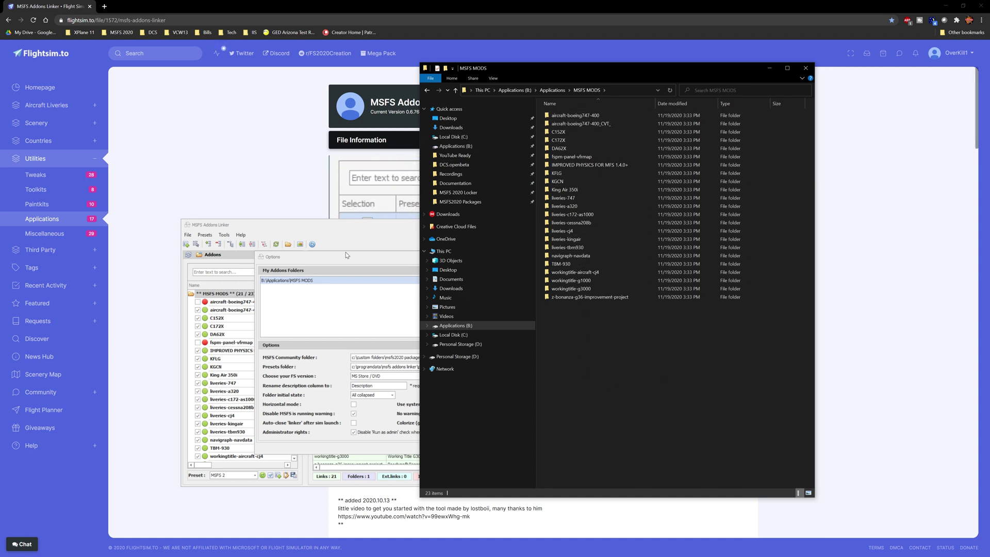
{"action": "left_click", "coordinate": [407, 236]}
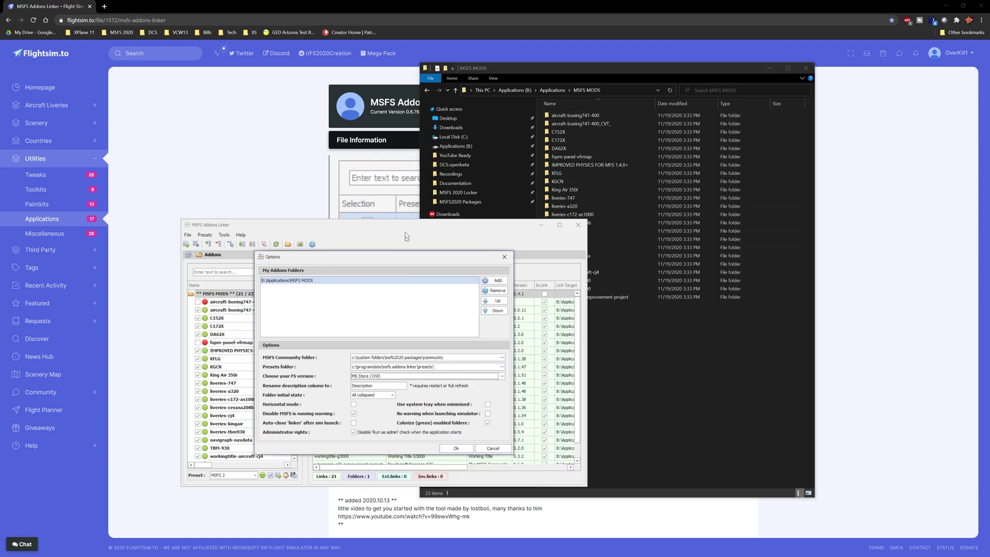
- Add B:\Applications\MSFS MODS as an addons folder and save the Options
{"action": "left_click", "coordinate": [485, 279]}
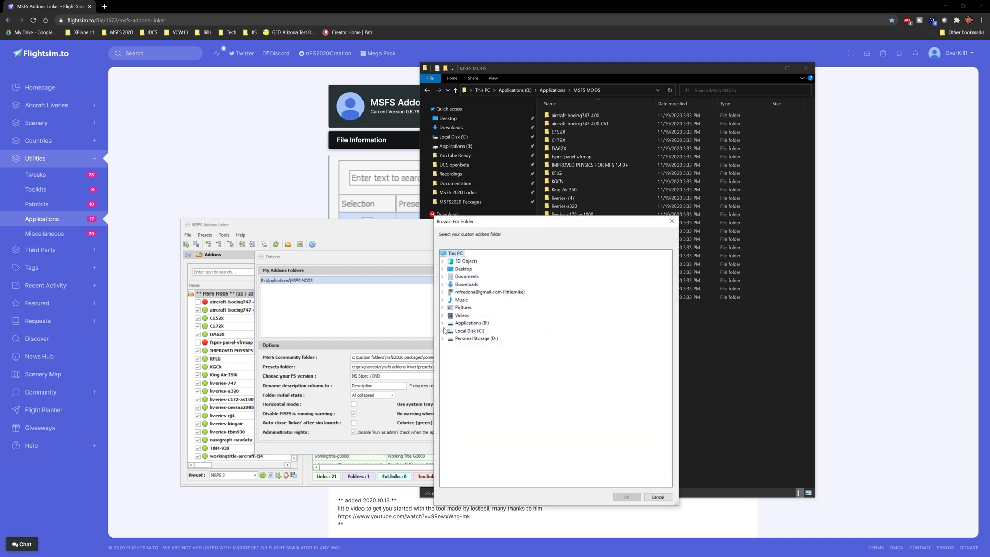
{"action": "left_click", "coordinate": [442, 323]}
{"action": "left_click", "coordinate": [449, 331]}
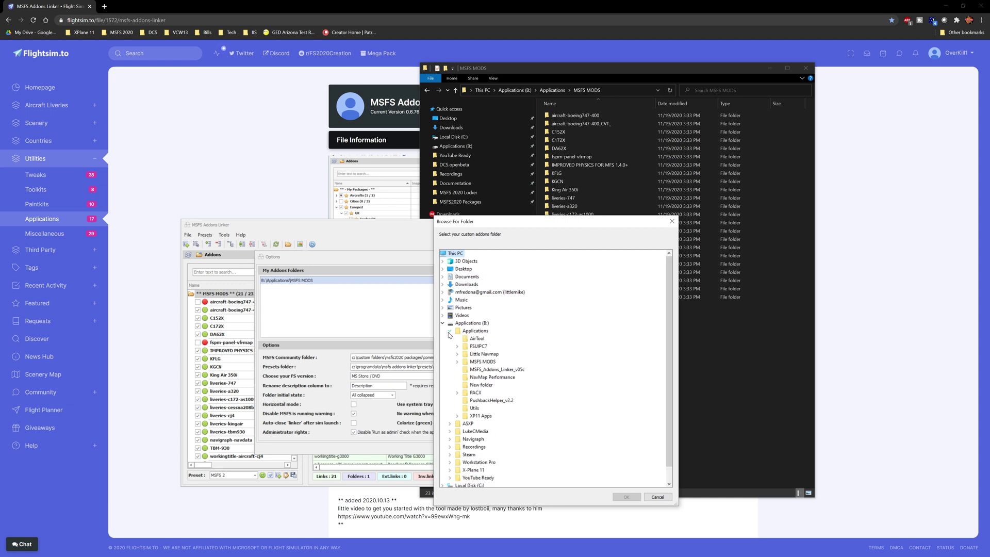
{"action": "double_click", "coordinate": [482, 361]}
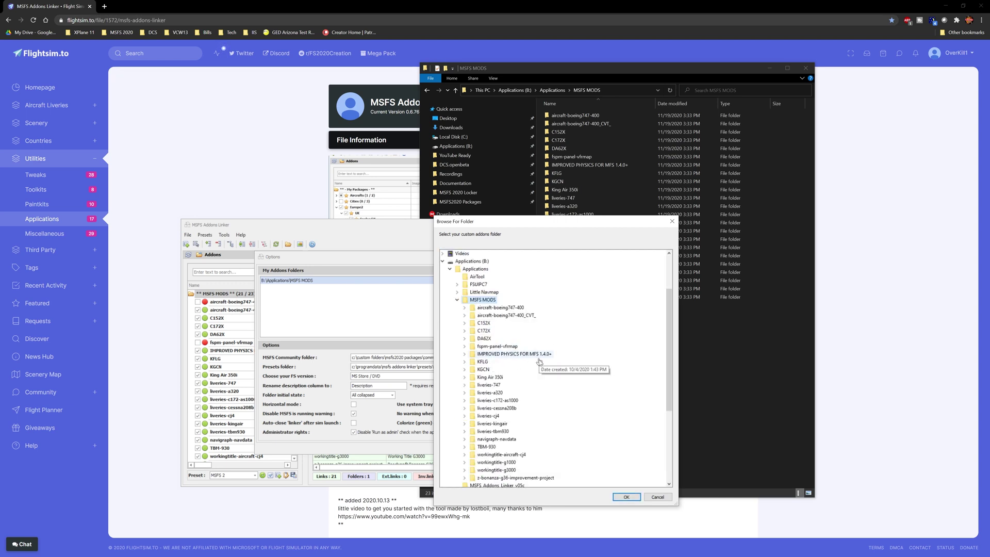
{"action": "left_click", "coordinate": [625, 497]}
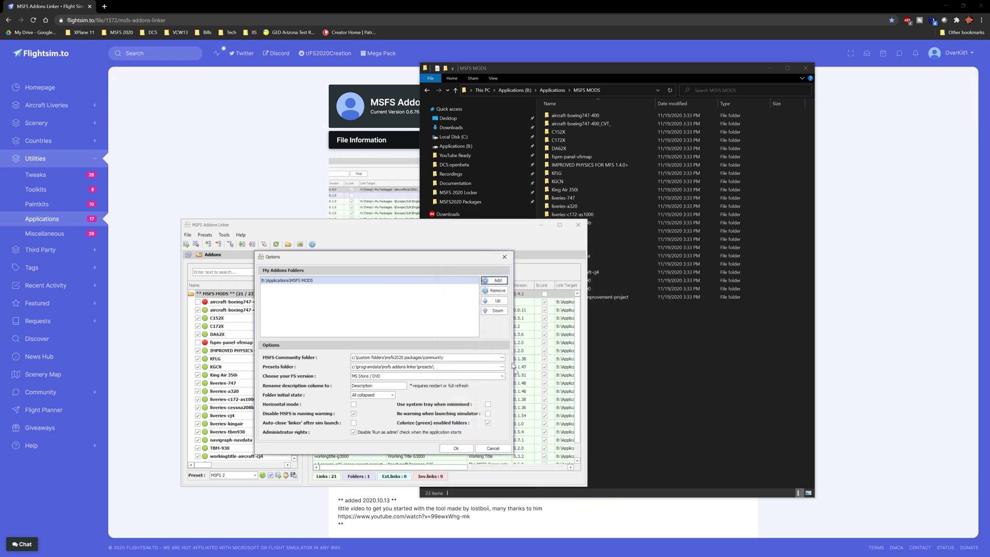
{"action": "left_click", "coordinate": [456, 448]}
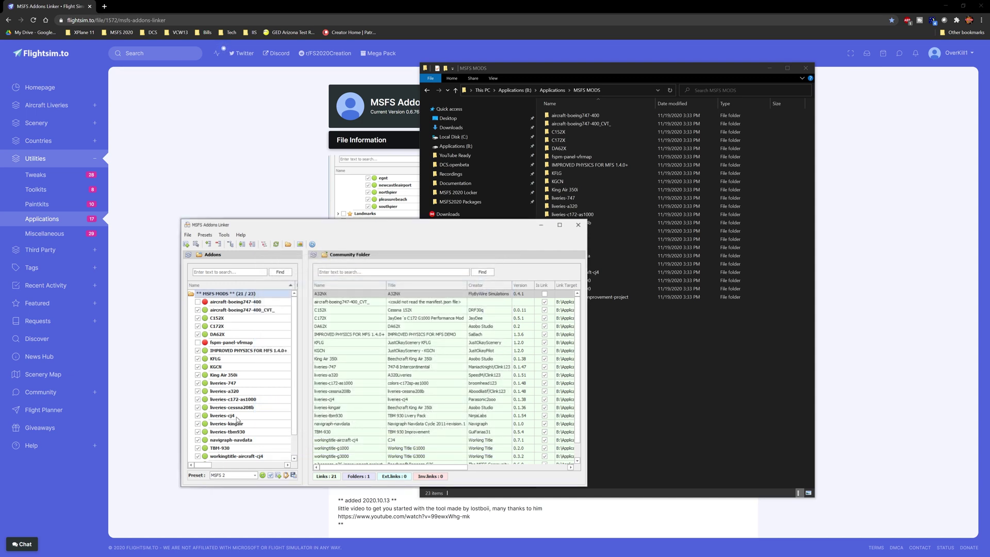
- Untick the add-ons from aircraft-boeing747-400 down to workingtitle-aircraft-cj4 in the Addons list
{"action": "left_click", "coordinate": [198, 303]}
{"action": "left_click", "coordinate": [198, 342]}
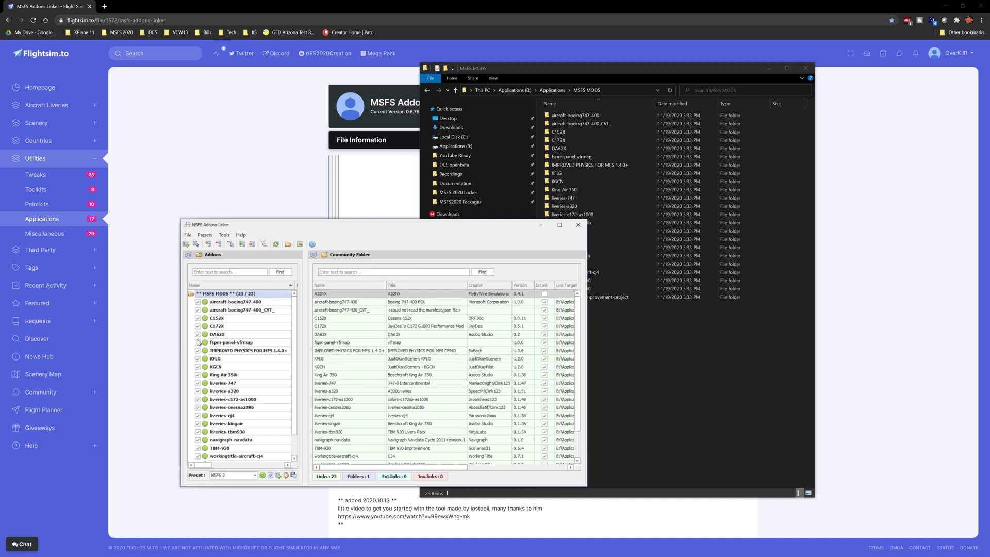
{"action": "left_click", "coordinate": [198, 302]}
{"action": "left_click", "coordinate": [198, 310]}
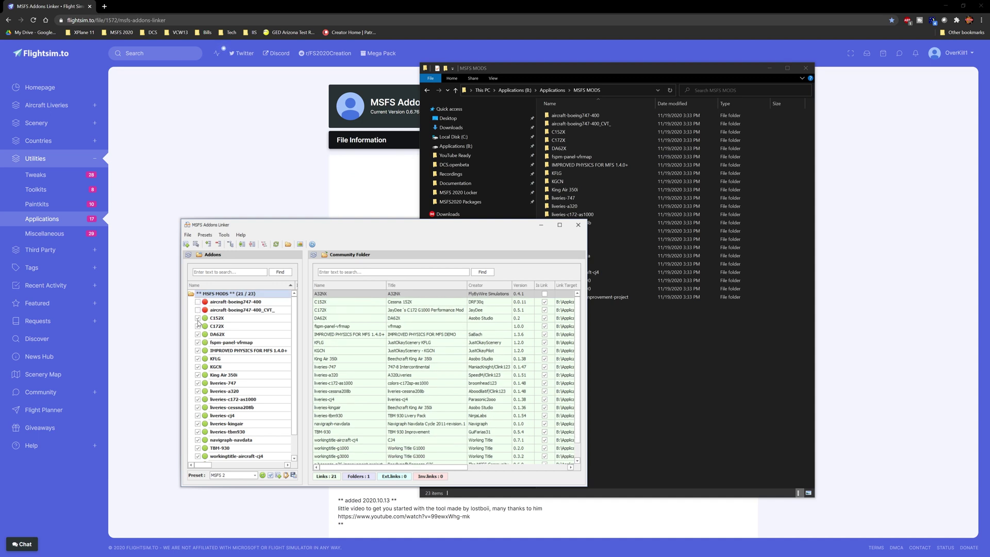
{"action": "left_click", "coordinate": [198, 318]}
{"action": "left_click", "coordinate": [198, 334]}
{"action": "left_click", "coordinate": [198, 342]}
{"action": "left_click", "coordinate": [198, 326]}
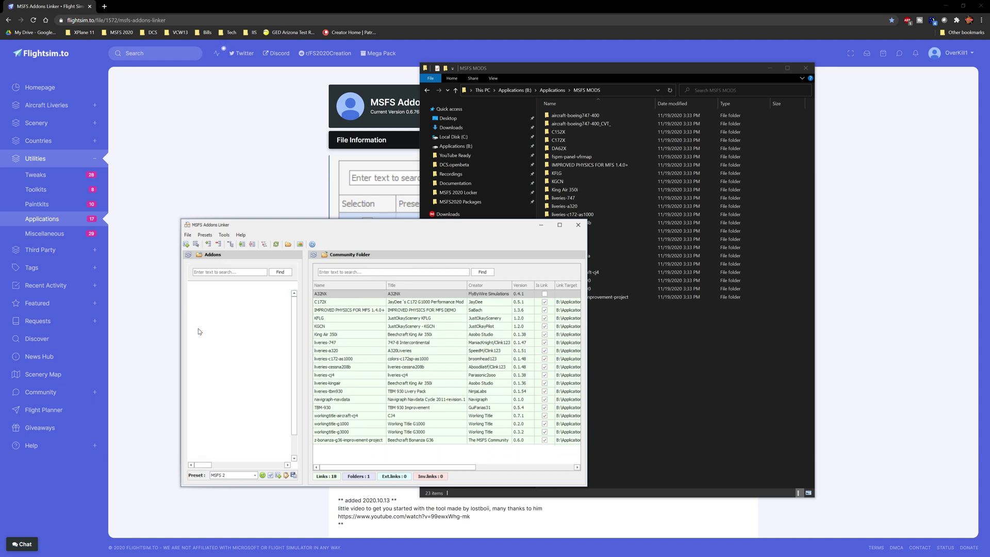
{"action": "left_click", "coordinate": [198, 351]}
{"action": "left_click", "coordinate": [198, 358]}
{"action": "left_click", "coordinate": [198, 366]}
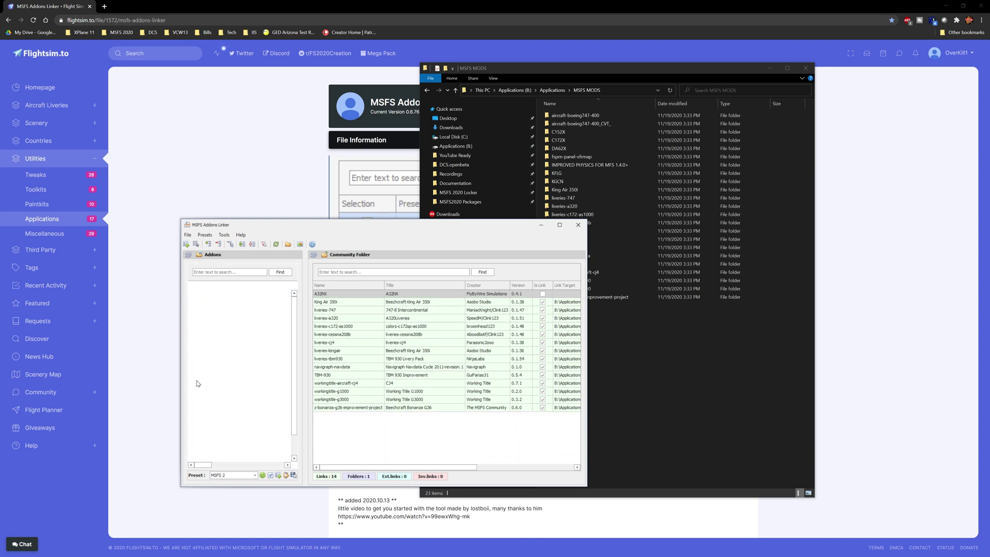
{"action": "left_click", "coordinate": [198, 375]}
{"action": "left_click", "coordinate": [198, 383]}
{"action": "left_click", "coordinate": [198, 391]}
{"action": "left_click", "coordinate": [198, 399]}
{"action": "left_click", "coordinate": [198, 408]}
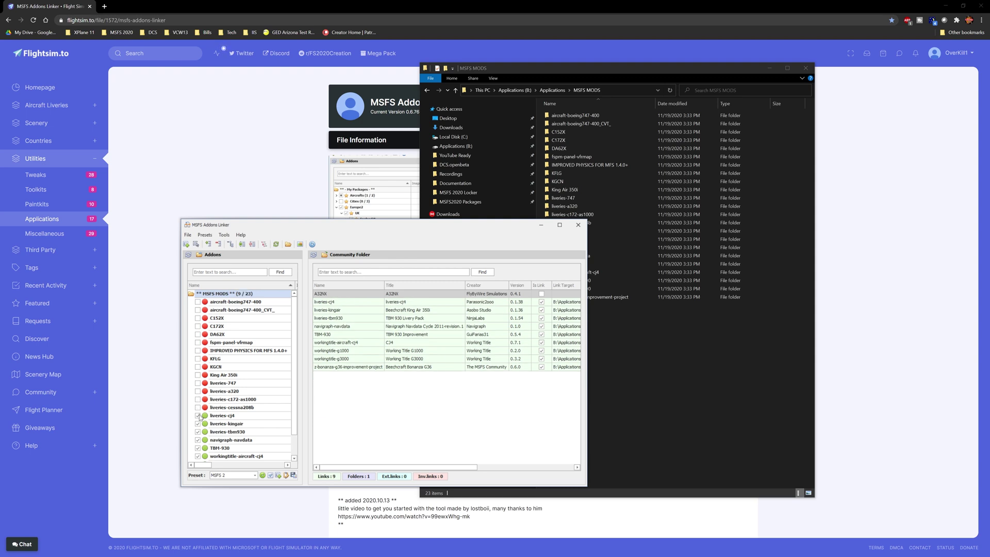
{"action": "left_click", "coordinate": [198, 414]}
{"action": "left_click", "coordinate": [198, 423]}
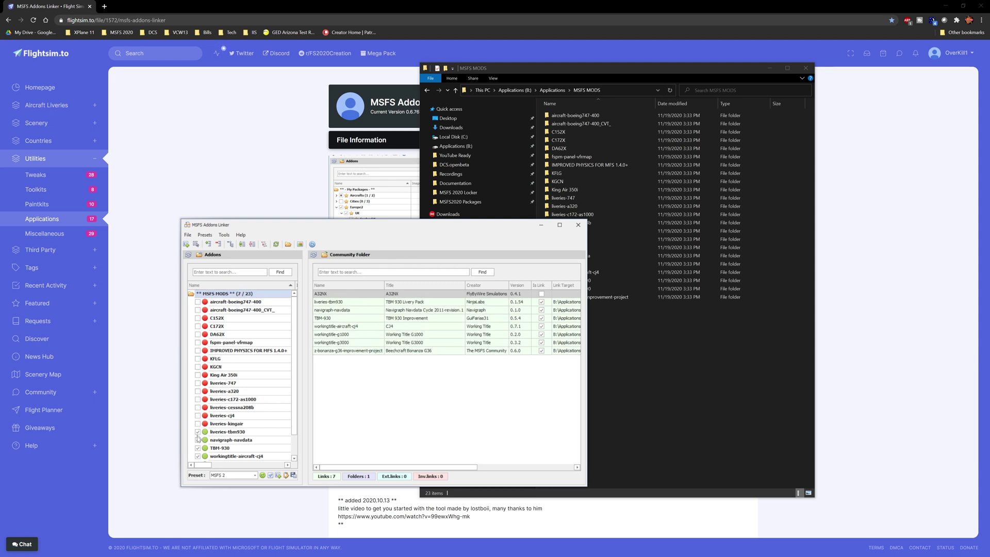
{"action": "left_click", "coordinate": [198, 431]}
{"action": "left_click", "coordinate": [198, 440]}
{"action": "left_click", "coordinate": [198, 448]}
{"action": "left_click", "coordinate": [198, 456]}
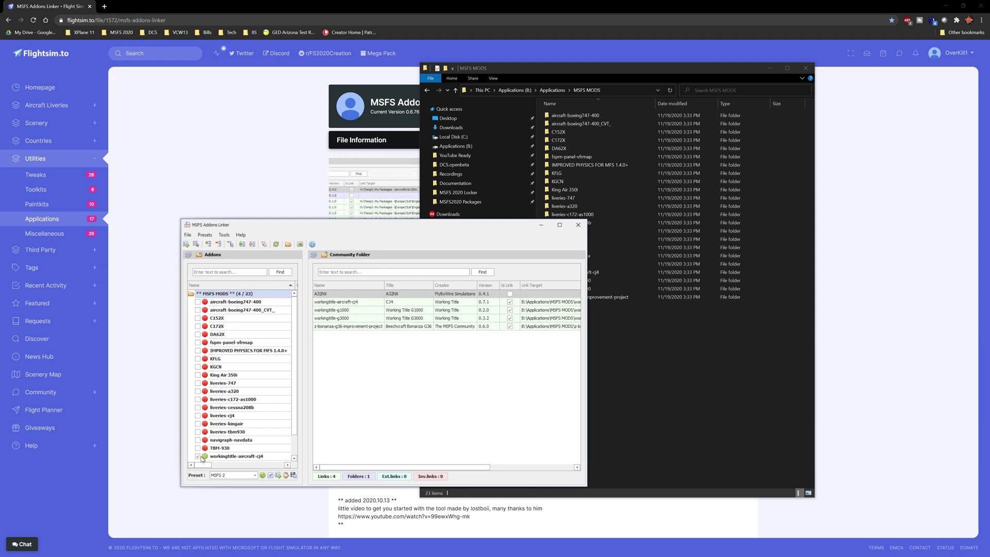
- Untick workingtitle-g1000, workingtitle-g3000 and z-bonanza so Links reads 0
{"action": "scroll", "coordinate": [208, 443], "scroll_direction": "down", "scroll_amount": 1}
{"action": "left_click", "coordinate": [198, 439]}
{"action": "left_click", "coordinate": [198, 447]}
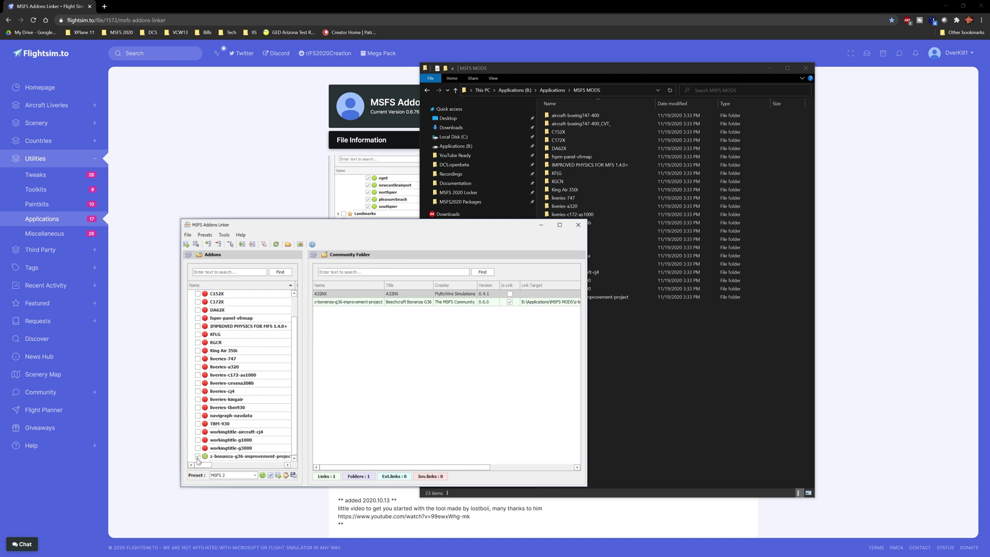
{"action": "left_click", "coordinate": [198, 456]}
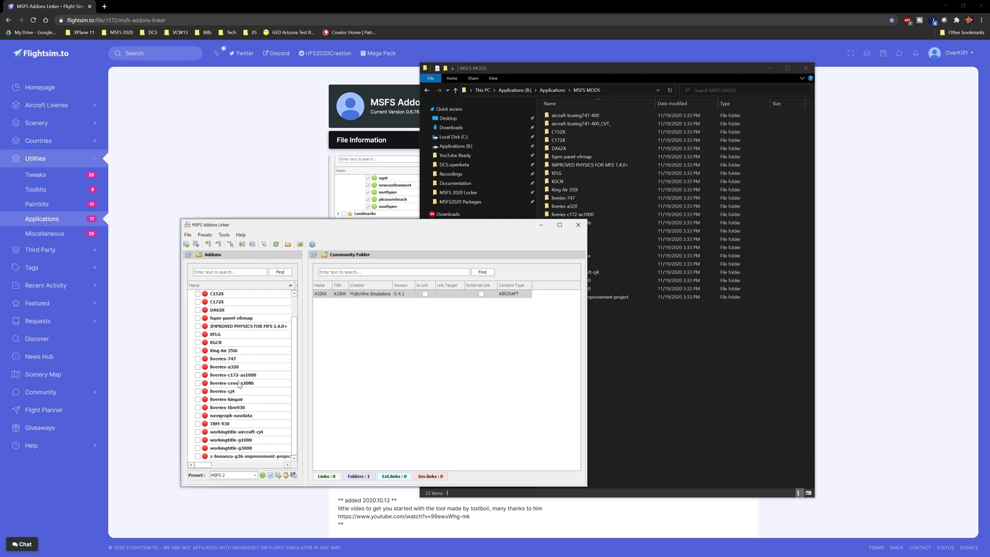
{"action": "scroll", "coordinate": [268, 394], "scroll_direction": "up", "scroll_amount": 1}
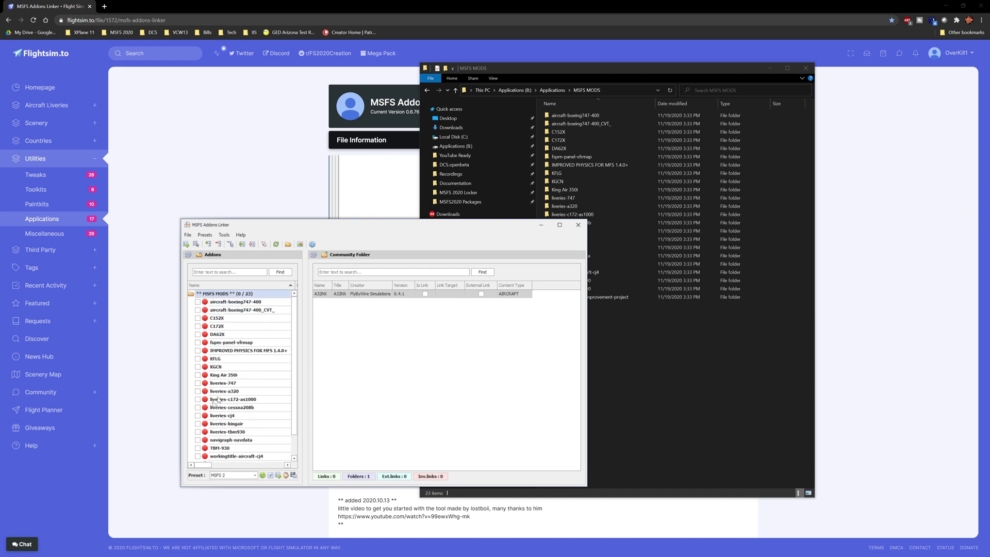
{"action": "scroll", "coordinate": [261, 362], "scroll_direction": "down", "scroll_amount": 1}
- Look inside the C172X mod folder in MSFS MODS, then return to the linker
{"action": "left_click", "coordinate": [666, 366]}
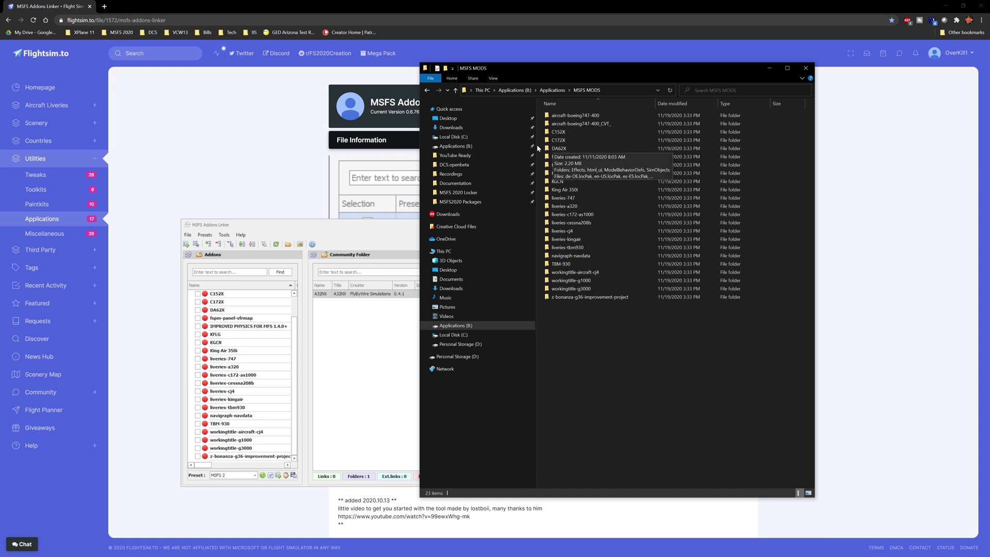
{"action": "double_click", "coordinate": [558, 140]}
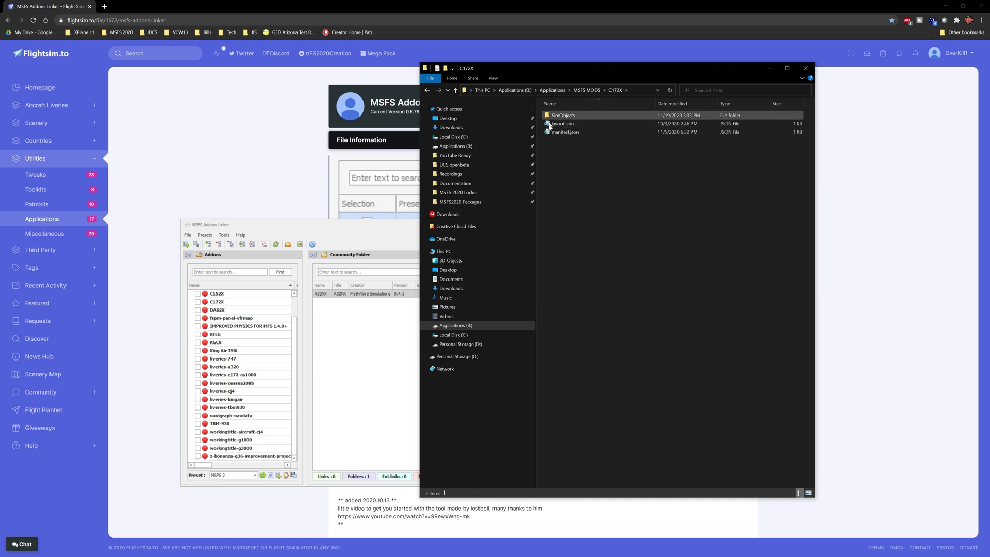
{"action": "left_click", "coordinate": [427, 90]}
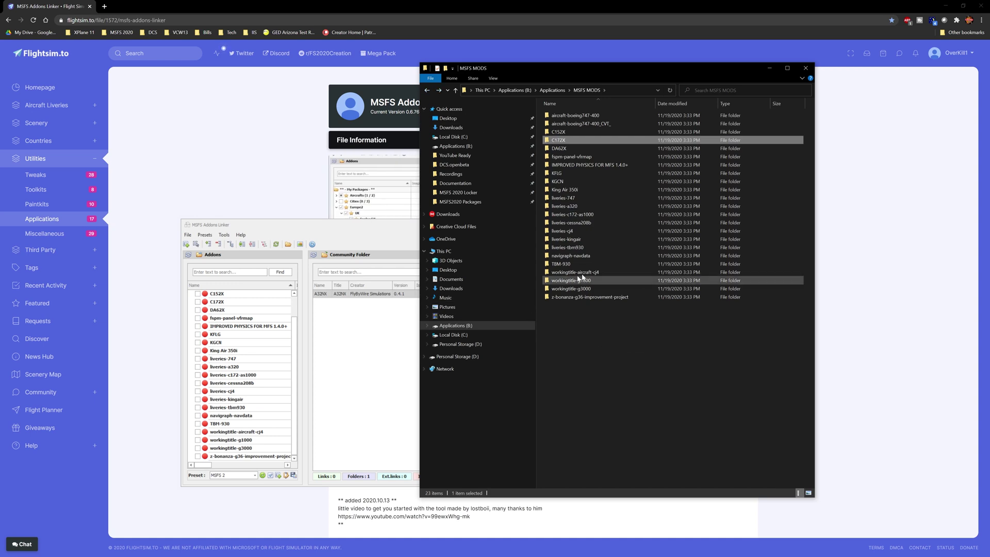
{"action": "left_click", "coordinate": [392, 380]}
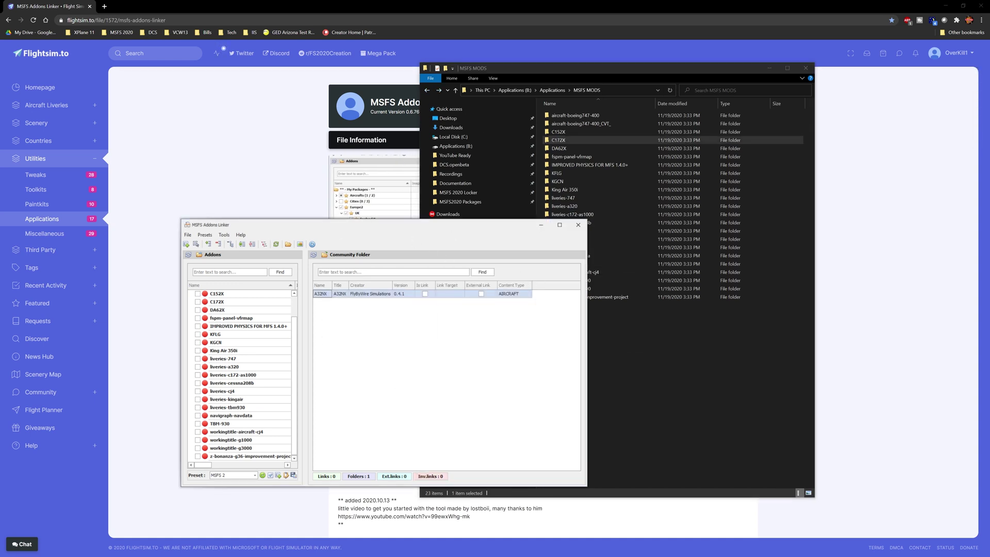
- Open a second Explorer window at MSFS2020 Packages\Community and move it to the right
{"action": "key", "text": "super+e"}
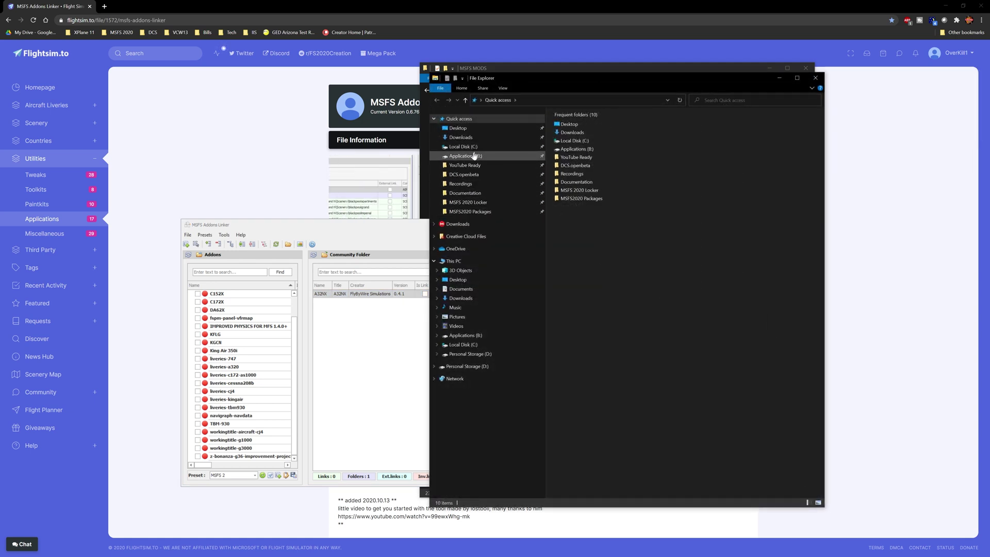
{"action": "left_click", "coordinate": [469, 211]}
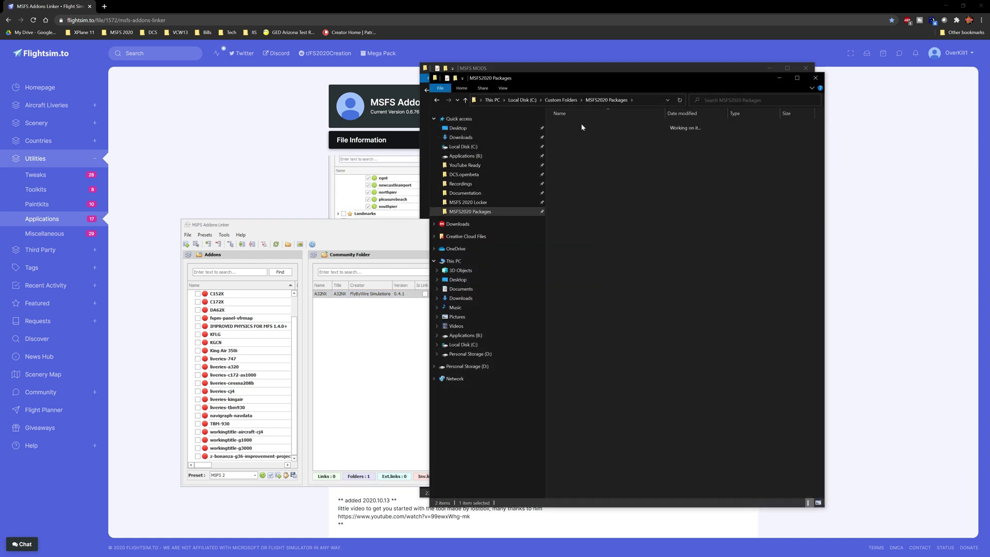
{"action": "double_click", "coordinate": [582, 127]}
{"action": "left_click_drag", "start_coordinate": [687, 81], "coordinate": [841, 113]}
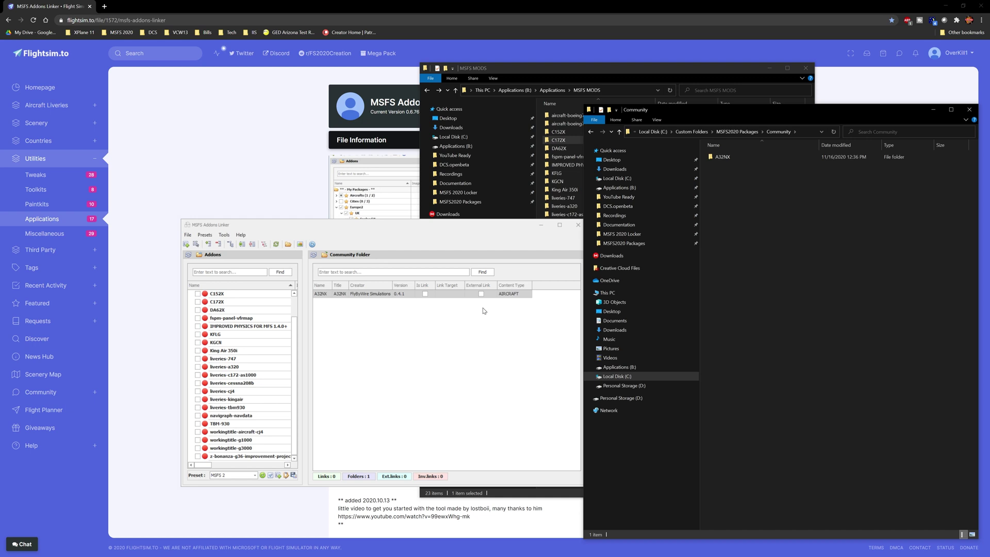
- Link aircraft-boeing747-400_CVT_ into Community and move the Linker window up and left
{"action": "scroll", "coordinate": [293, 392], "scroll_direction": "up", "scroll_amount": 1}
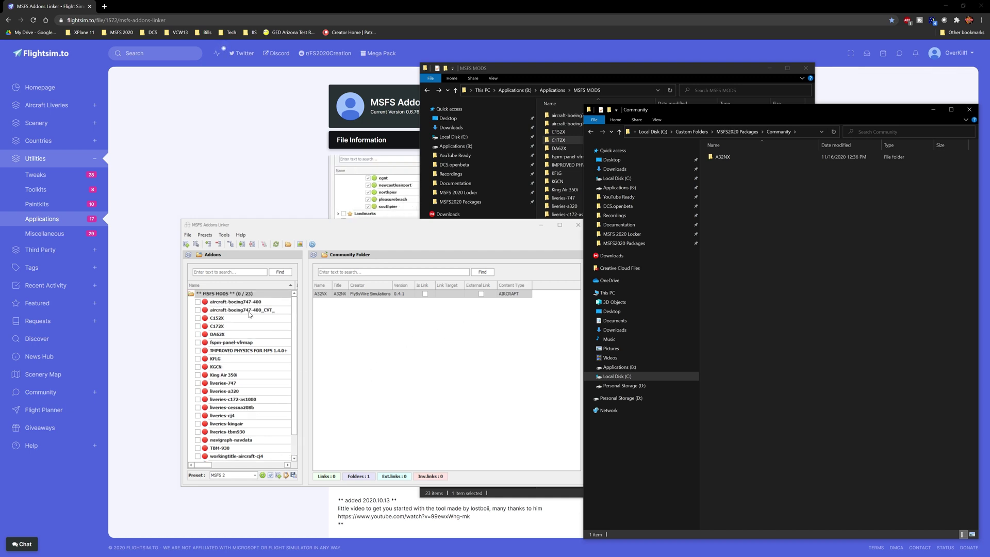
{"action": "left_click", "coordinate": [197, 310]}
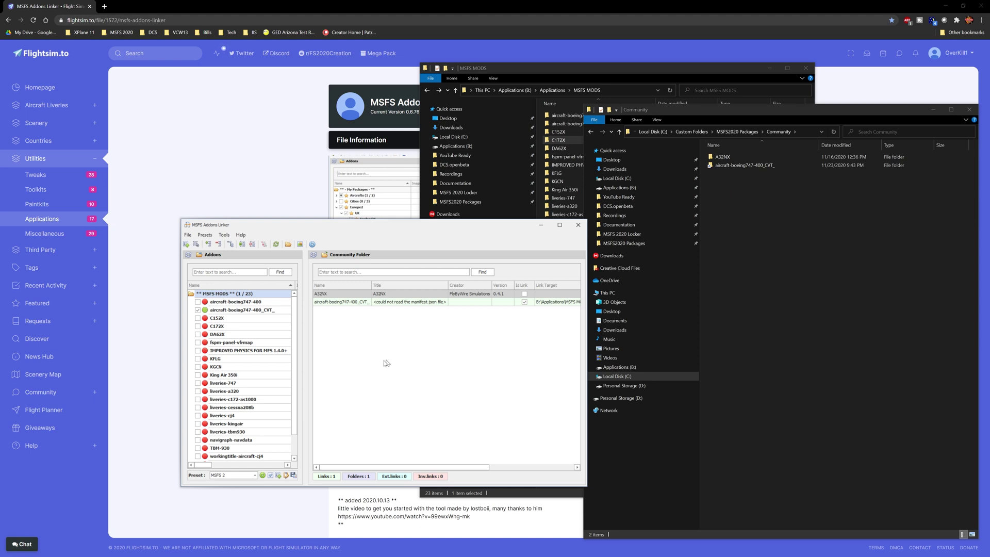
{"action": "left_click_drag", "start_coordinate": [465, 226], "coordinate": [432, 208]}
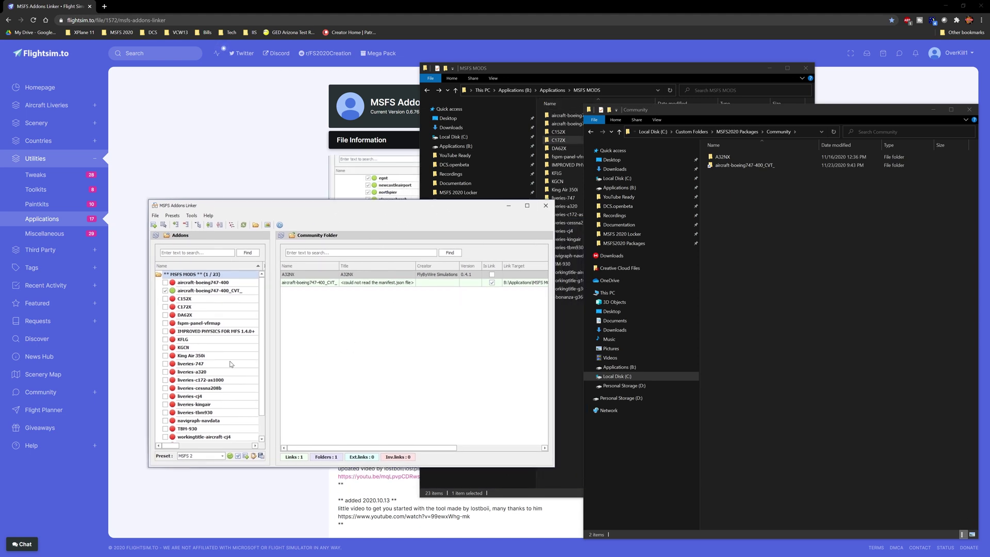
- Link every add-on from C152X through TBM-930 into the Community folder
{"action": "left_click", "coordinate": [165, 299]}
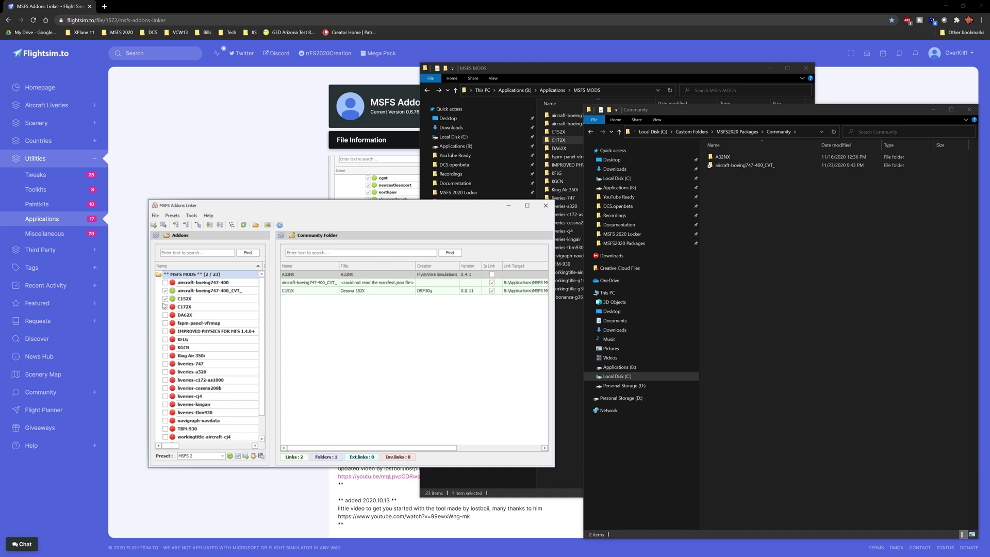
{"action": "left_click", "coordinate": [165, 306]}
{"action": "left_click", "coordinate": [165, 315]}
{"action": "left_click", "coordinate": [165, 322]}
{"action": "left_click", "coordinate": [164, 331]}
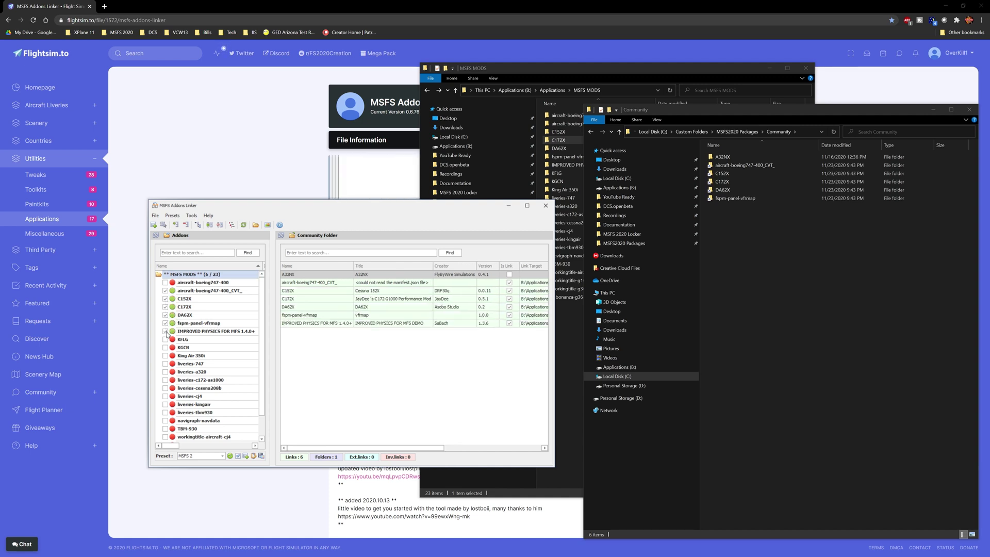
{"action": "left_click", "coordinate": [165, 339]}
{"action": "left_click", "coordinate": [165, 346]}
{"action": "left_click", "coordinate": [165, 355]}
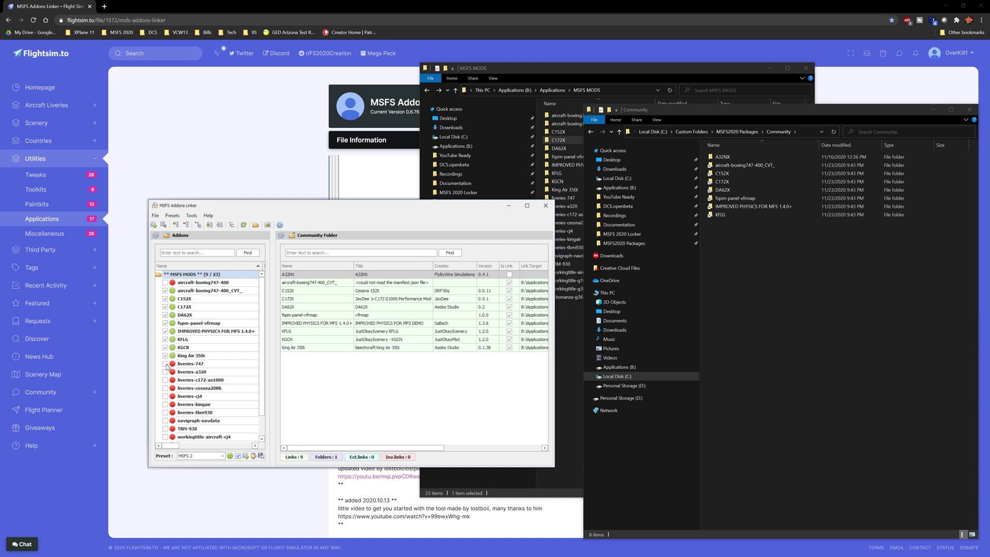
{"action": "left_click", "coordinate": [165, 363]}
{"action": "left_click", "coordinate": [165, 372]}
{"action": "left_click", "coordinate": [165, 380]}
{"action": "left_click", "coordinate": [165, 388]}
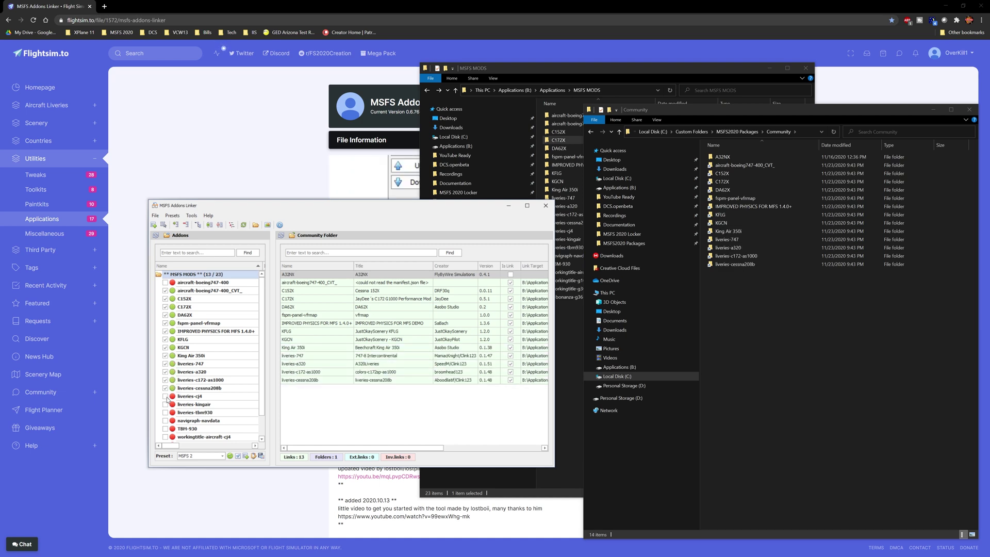
{"action": "left_click", "coordinate": [165, 396]}
{"action": "left_click", "coordinate": [165, 404]}
{"action": "left_click", "coordinate": [165, 412]}
{"action": "left_click", "coordinate": [165, 420]}
{"action": "left_click", "coordinate": [165, 429]}
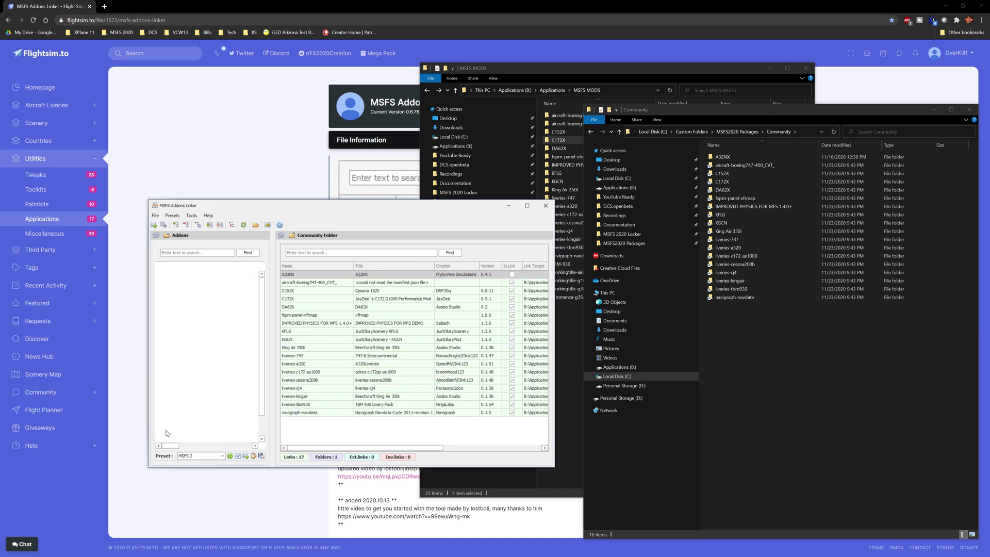
- Link workingtitle-aircraft-cj4, g1000, g3000 and z-bonanza, and re-link TBM-930
{"action": "scroll", "coordinate": [202, 413], "scroll_direction": "down", "scroll_amount": 1}
{"action": "left_click", "coordinate": [165, 413]}
{"action": "left_click", "coordinate": [165, 420]}
{"action": "left_click", "coordinate": [165, 428]}
{"action": "left_click", "coordinate": [165, 436]}
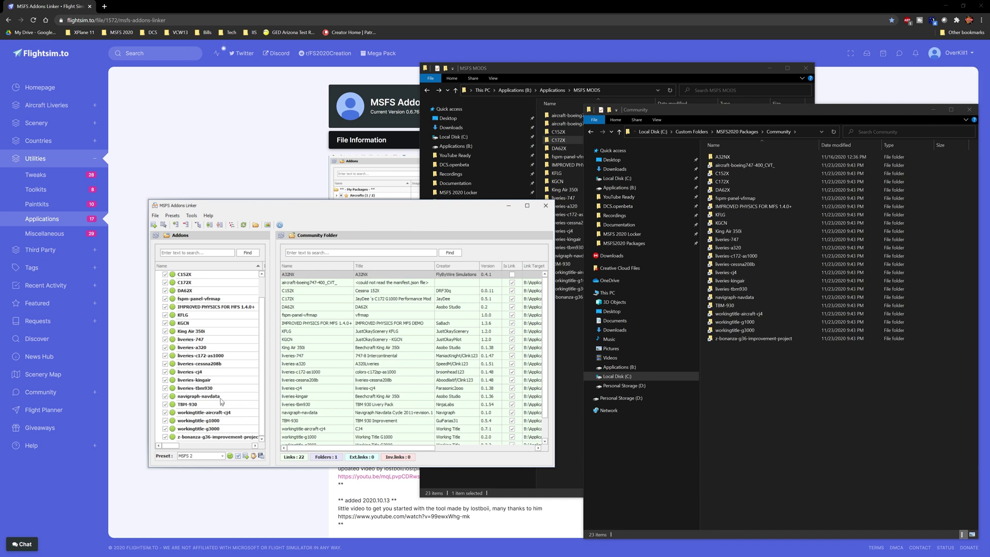
{"action": "left_click", "coordinate": [165, 404]}
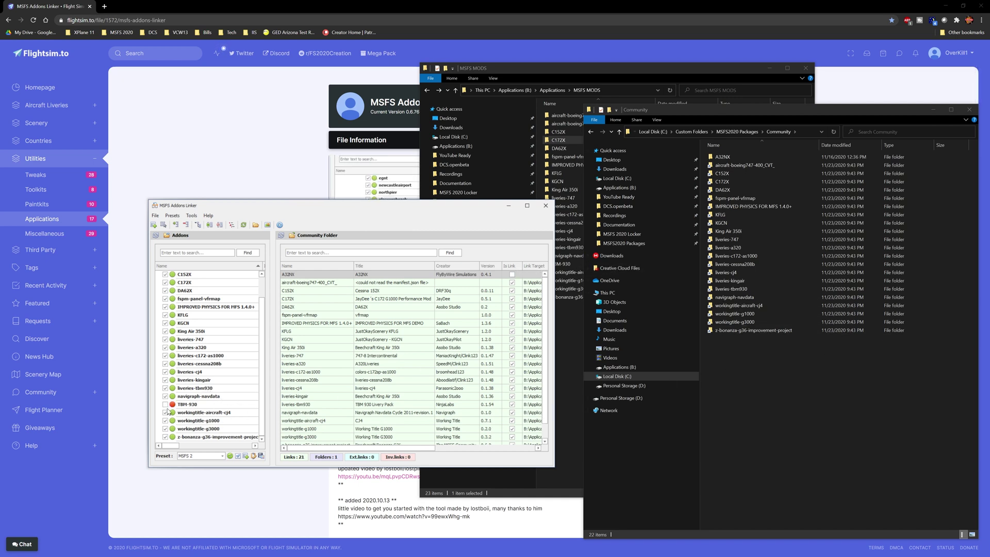
{"action": "left_click", "coordinate": [165, 404]}
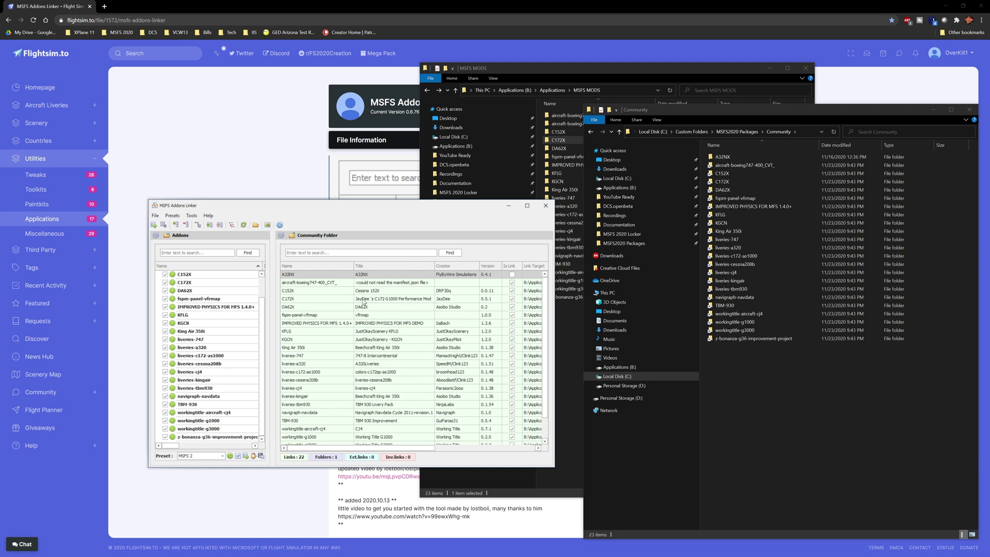
{"action": "scroll", "coordinate": [375, 365], "scroll_direction": "down", "scroll_amount": 1}
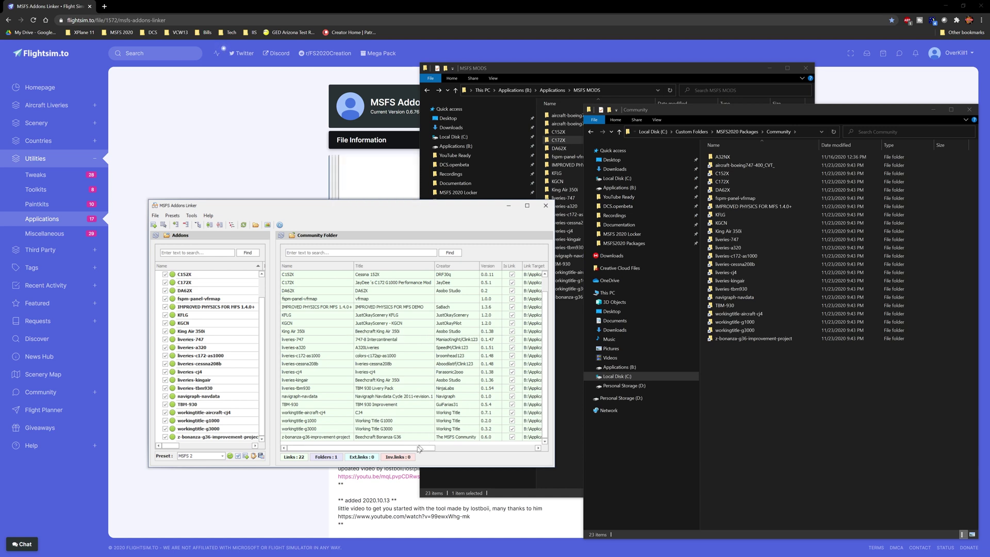
- Sort the Community Folder links by Content Type, then bring the MSFS MODS window forward
{"action": "left_click_drag", "start_coordinate": [415, 450], "coordinate": [515, 450]}
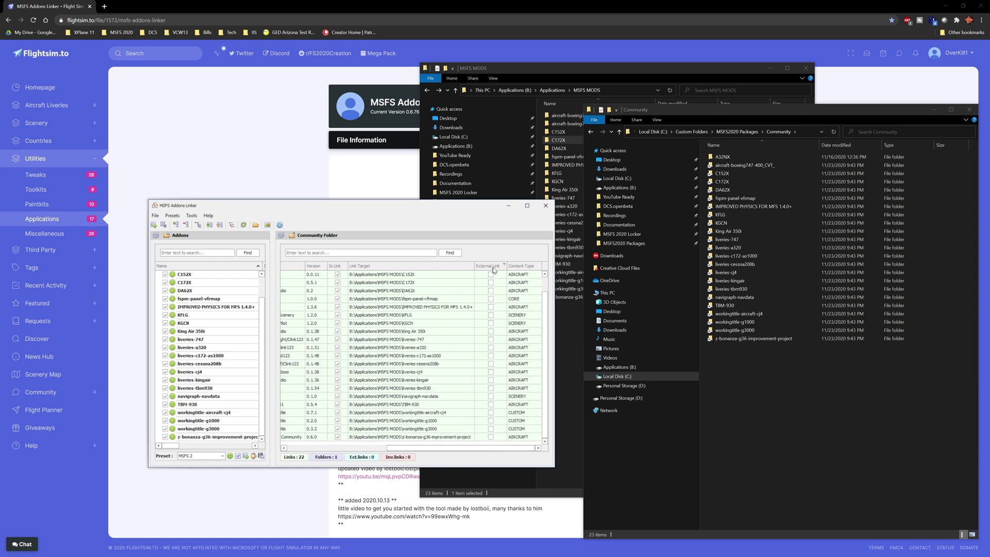
{"action": "left_click", "coordinate": [524, 266]}
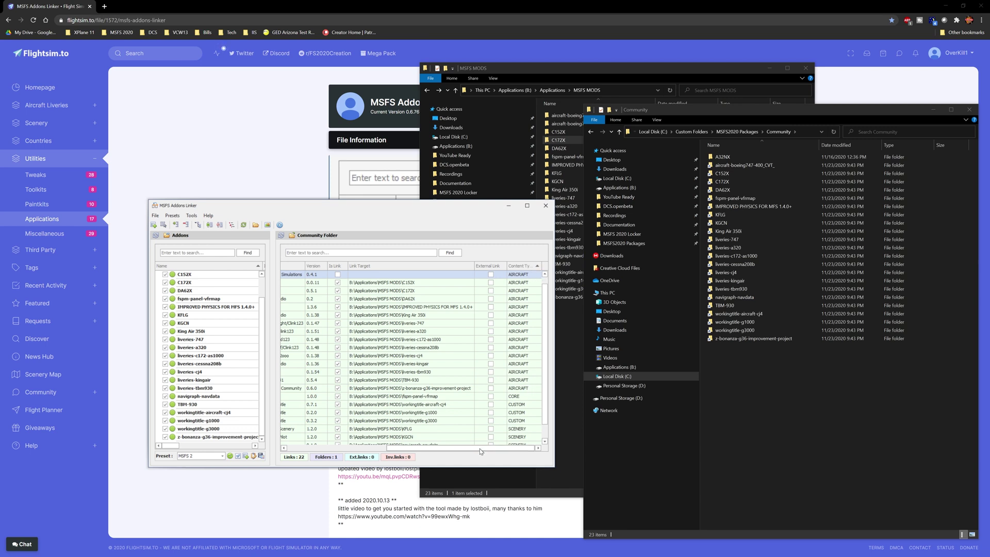
{"action": "left_click_drag", "start_coordinate": [480, 451], "coordinate": [379, 452]}
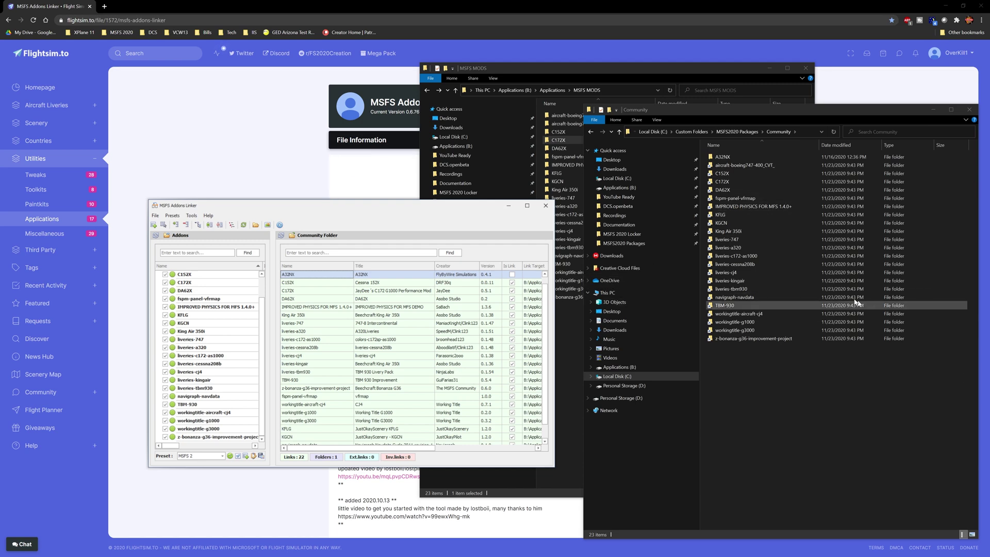
{"action": "left_click", "coordinate": [578, 82]}
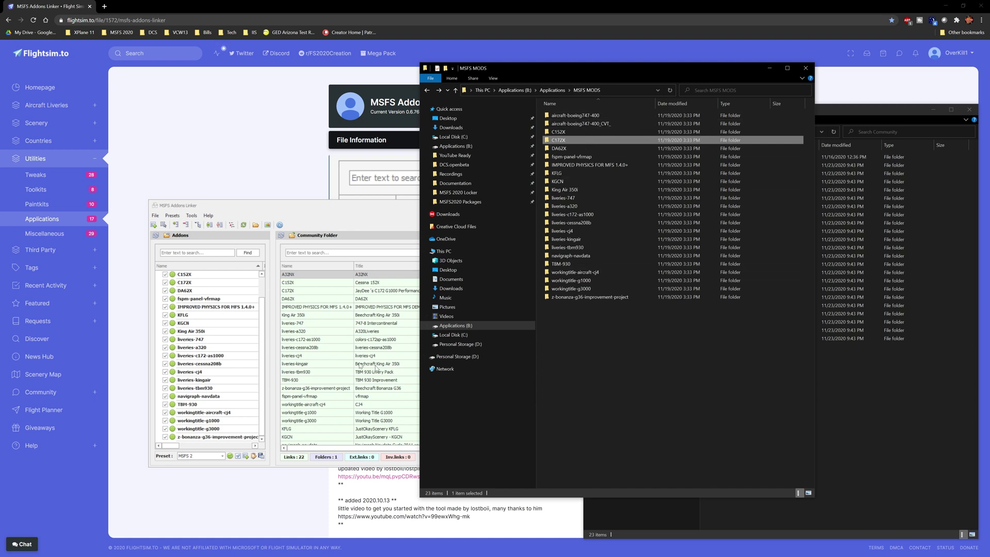
- Switch the Community Explorer window to Downloads and open a new Chrome tab
{"action": "left_click", "coordinate": [301, 209]}
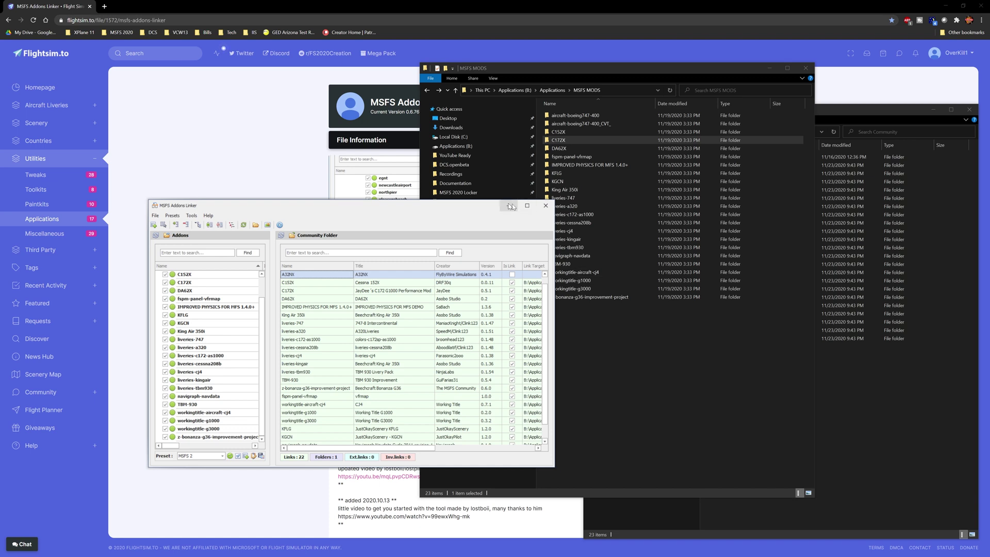
{"action": "left_click", "coordinate": [748, 371]}
{"action": "left_click", "coordinate": [891, 369]}
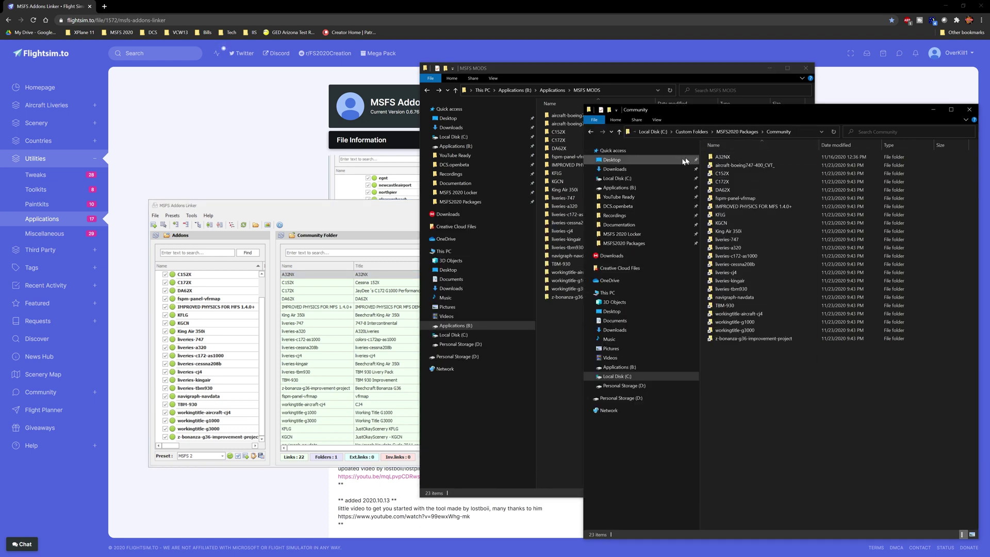
{"action": "left_click", "coordinate": [629, 187]}
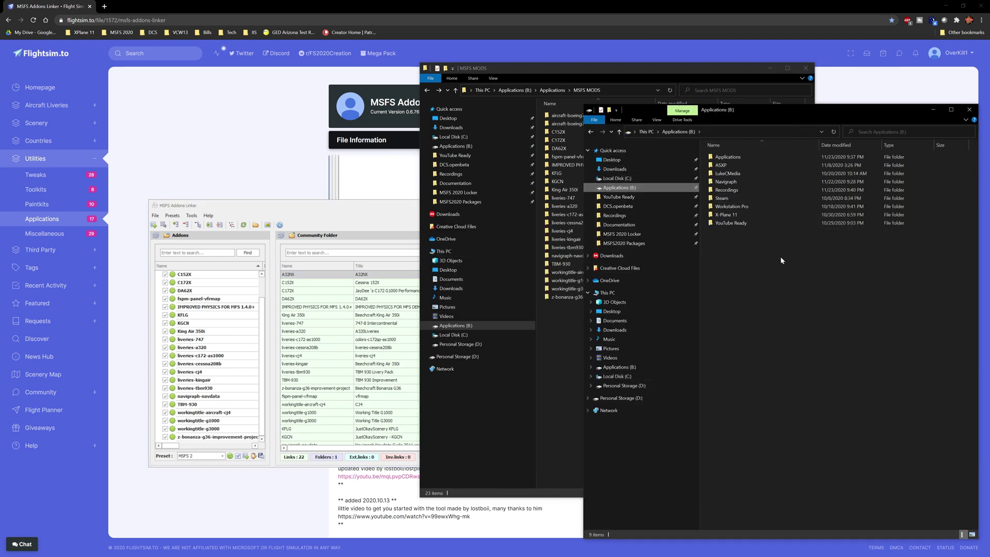
{"action": "left_click", "coordinate": [615, 169]}
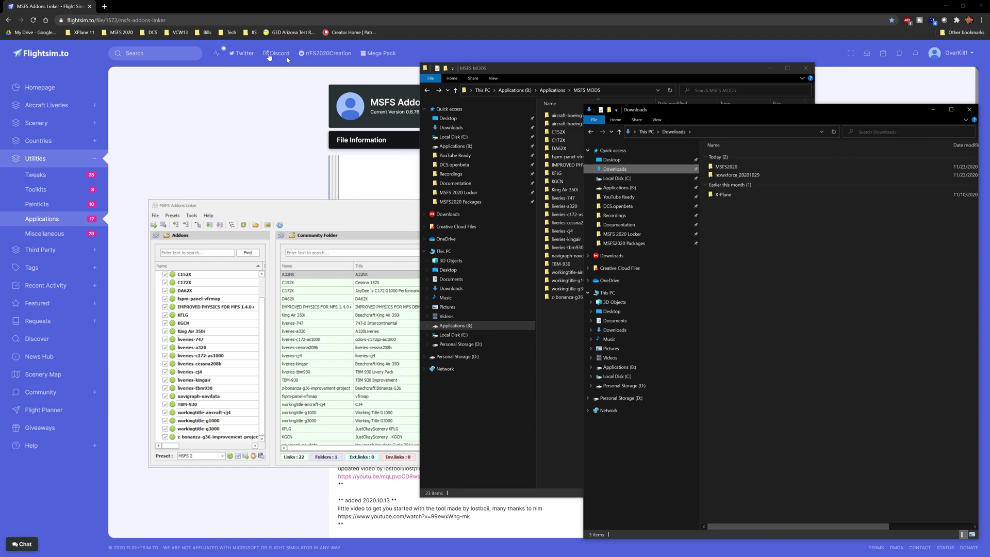
{"action": "left_click", "coordinate": [104, 6]}
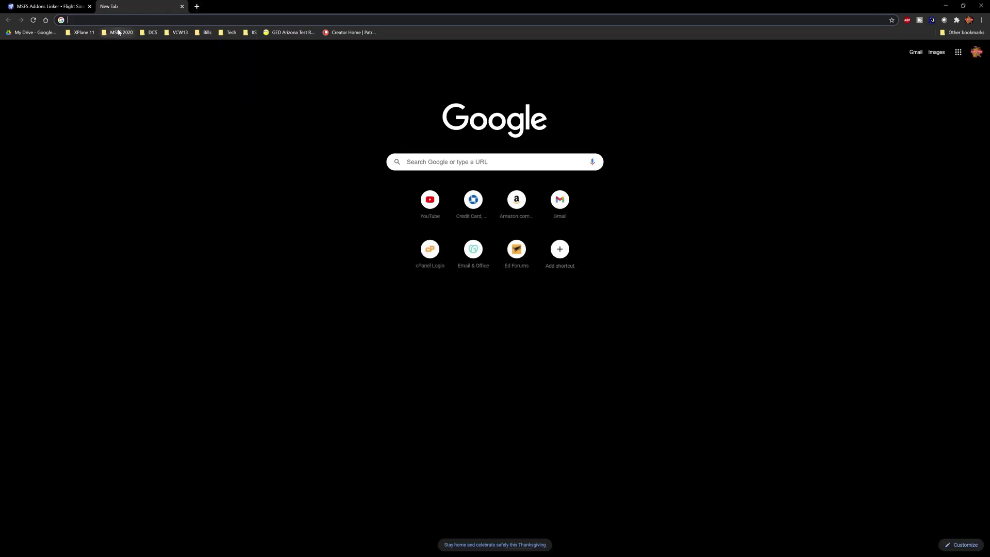
- Open the msfs_g36_project GitHub page from the MSFS 2020 > Aircraft > G36 bookmarks
{"action": "left_click", "coordinate": [118, 32]}
{"action": "mouse_move", "coordinate": [128, 54]}
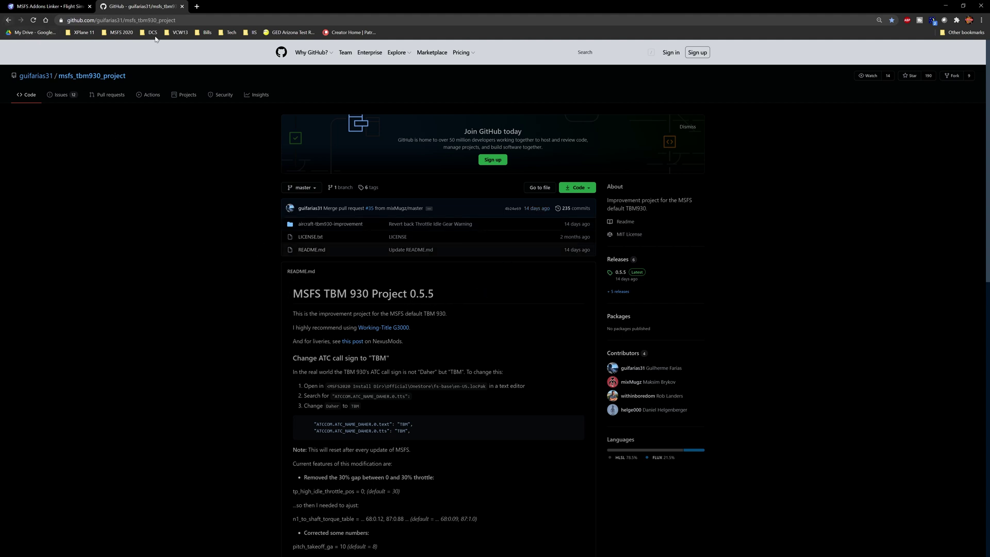
{"action": "left_click", "coordinate": [122, 32]}
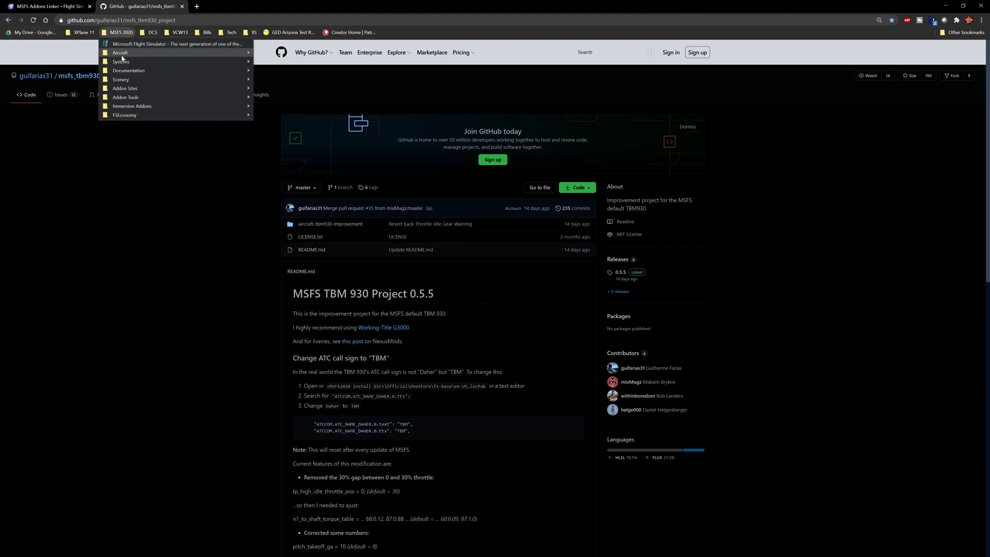
{"action": "mouse_move", "coordinate": [122, 55]}
{"action": "mouse_move", "coordinate": [272, 55]}
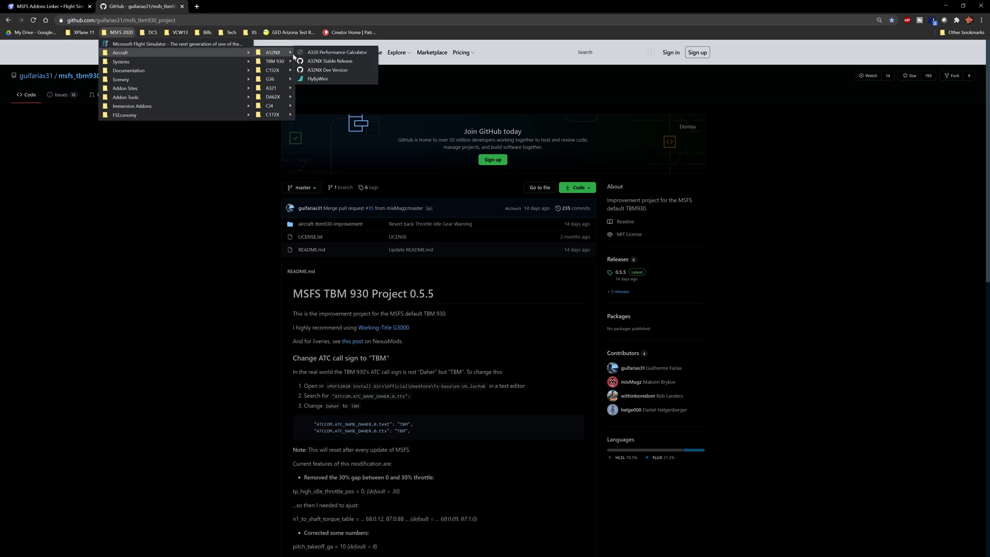
{"action": "mouse_move", "coordinate": [283, 82]}
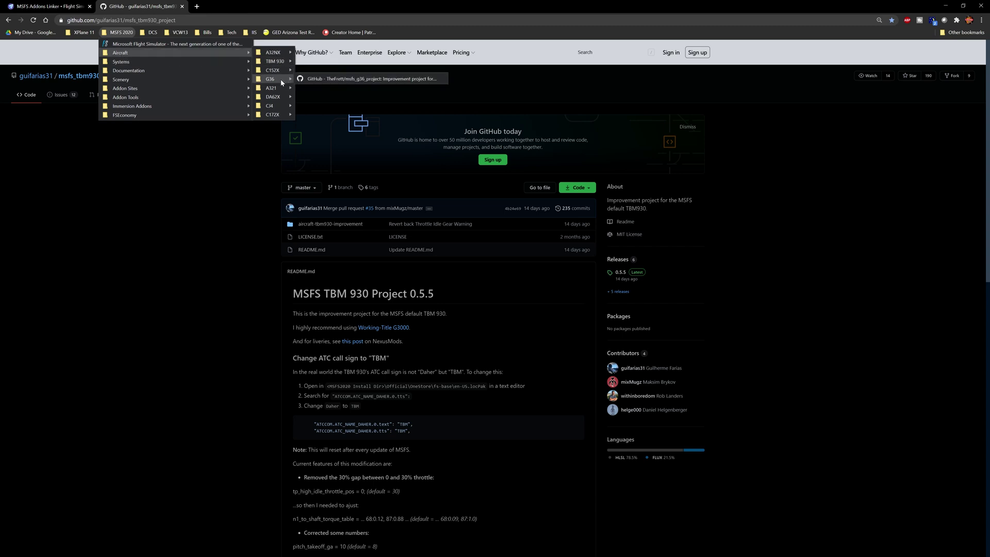
{"action": "left_click", "coordinate": [330, 78]}
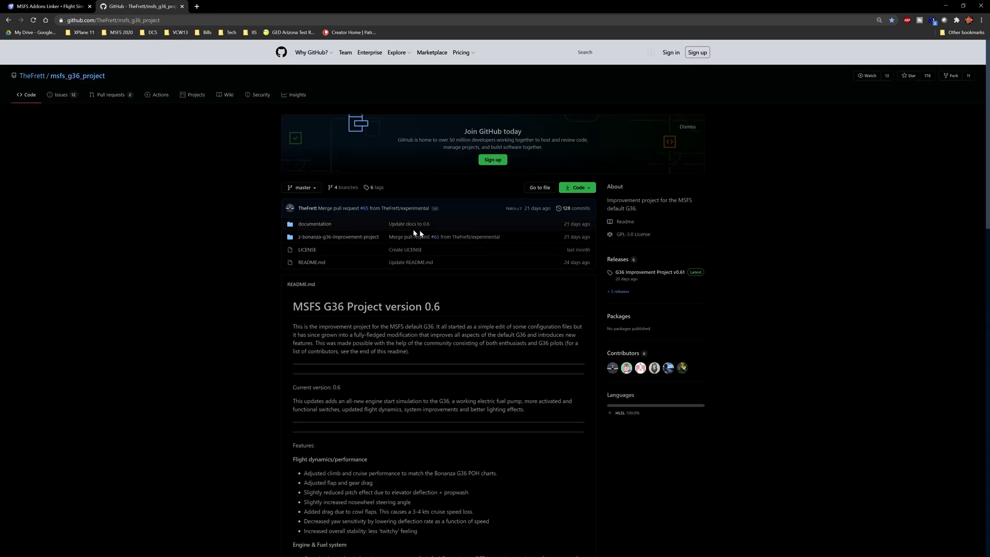
{"action": "left_click", "coordinate": [120, 33]}
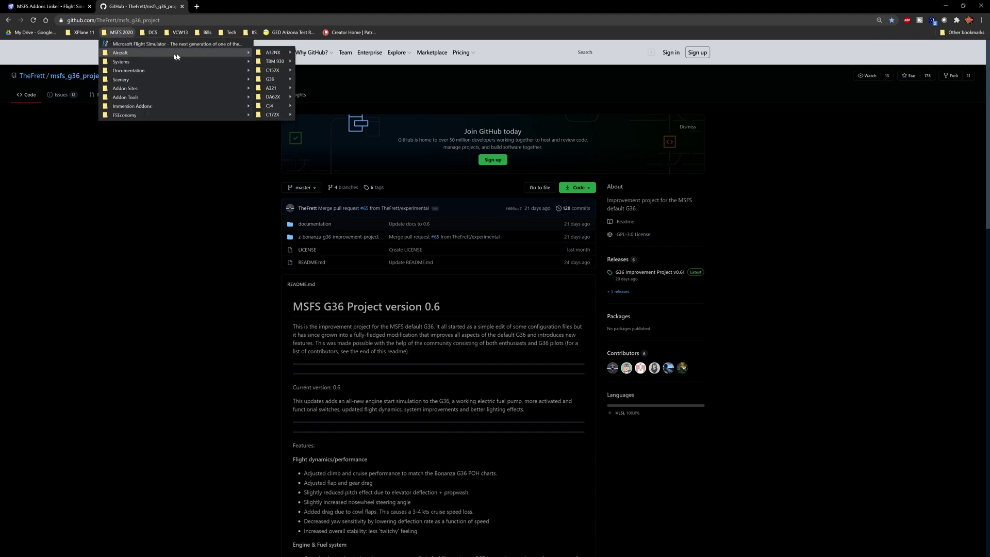
{"action": "mouse_move", "coordinate": [282, 90]}
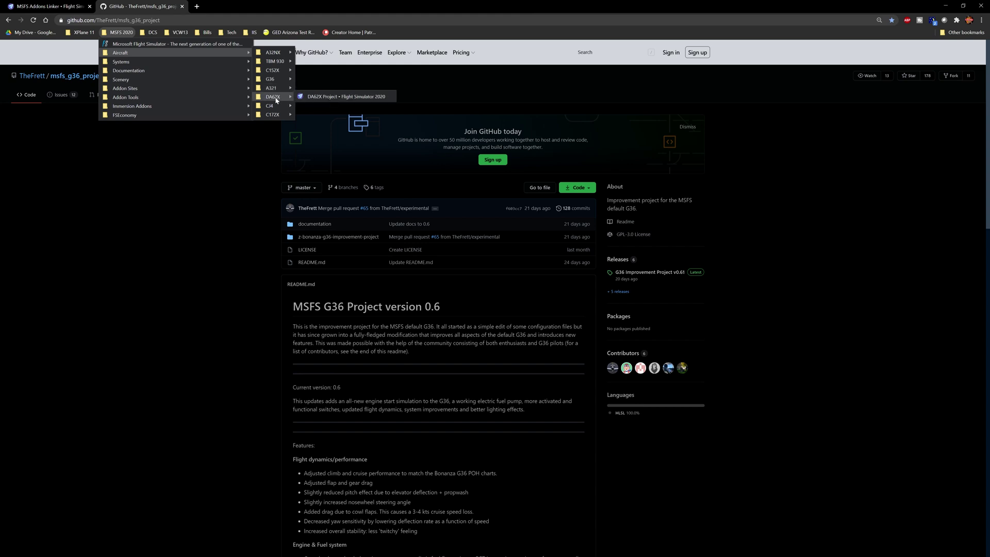
- Download workingtitle-g3000-v0.3.2.zip from the Working Title fspackages releases page
{"action": "left_click", "coordinate": [315, 106]}
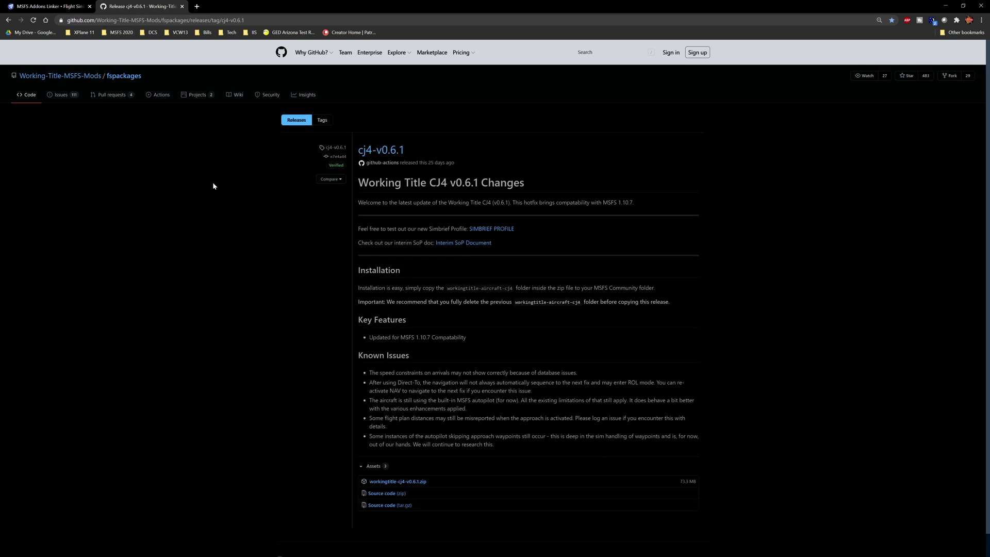
{"action": "left_click", "coordinate": [296, 120]}
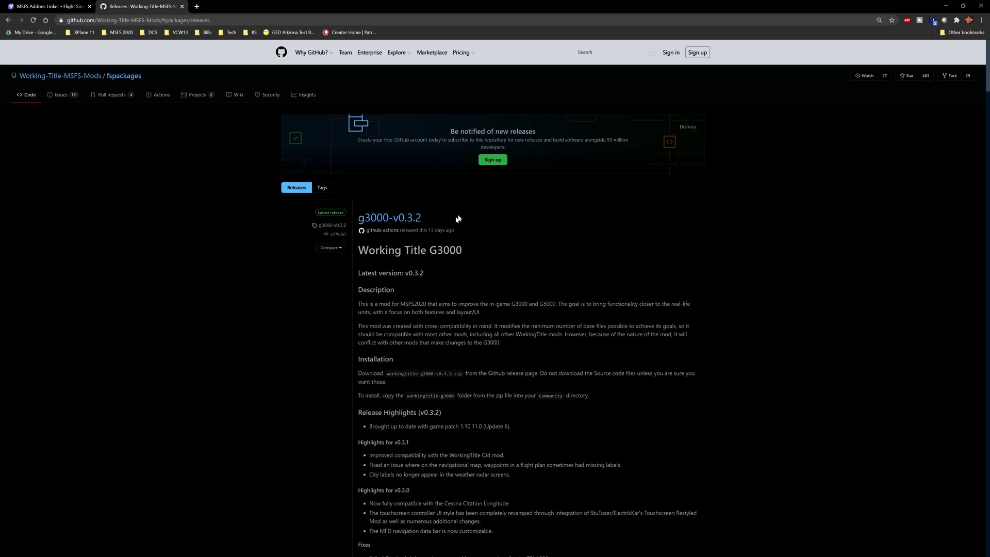
{"action": "scroll", "coordinate": [436, 244], "scroll_direction": "down", "scroll_amount": 14}
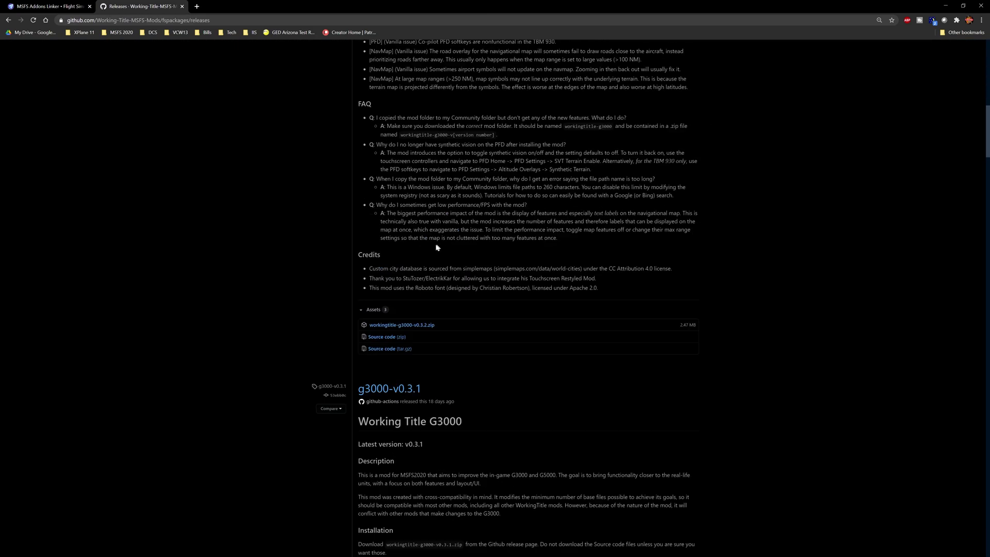
{"action": "scroll", "coordinate": [426, 255], "scroll_direction": "up", "scroll_amount": 4}
{"action": "scroll", "coordinate": [425, 252], "scroll_direction": "up", "scroll_amount": 10}
{"action": "scroll", "coordinate": [422, 256], "scroll_direction": "down", "scroll_amount": 15}
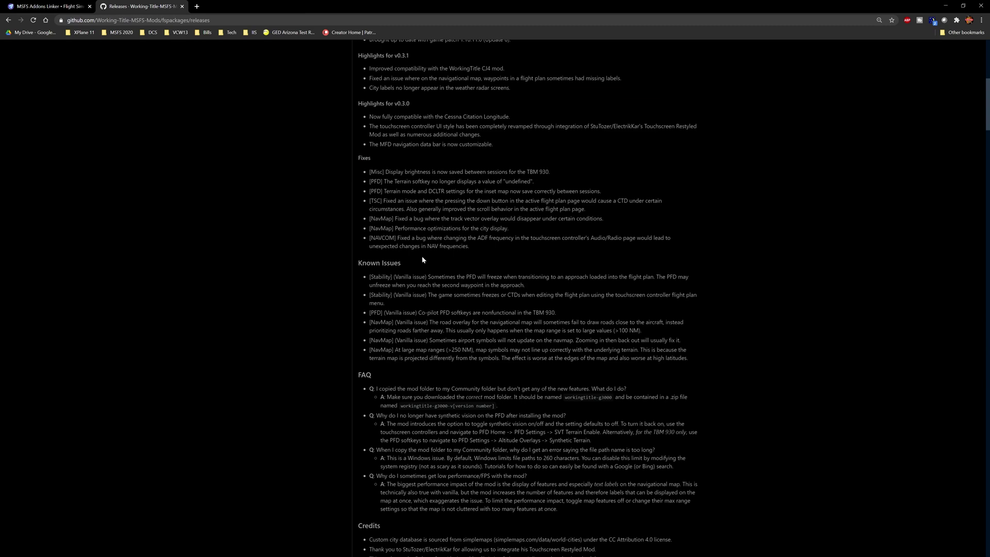
{"action": "left_click", "coordinate": [383, 248]}
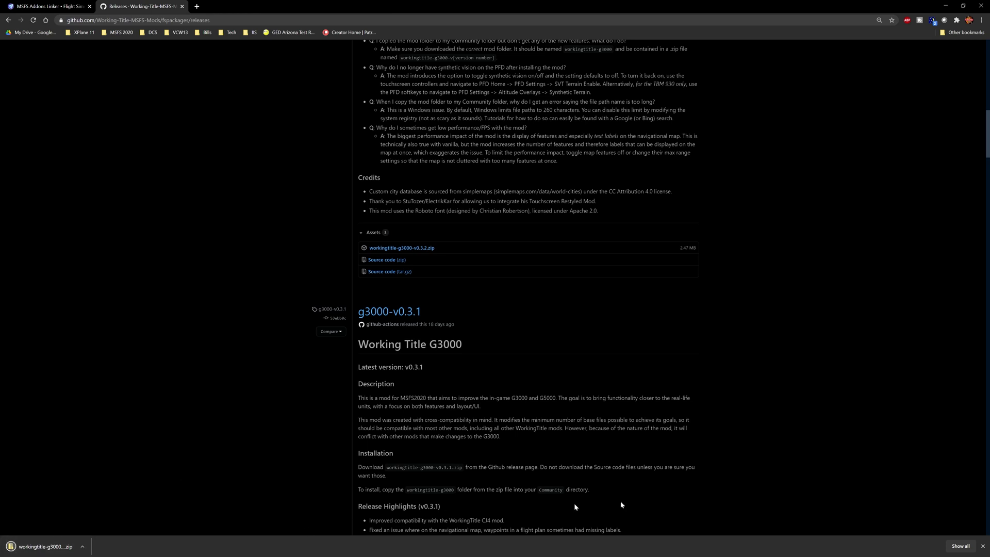
{"action": "key", "text": "alt+Tab"}
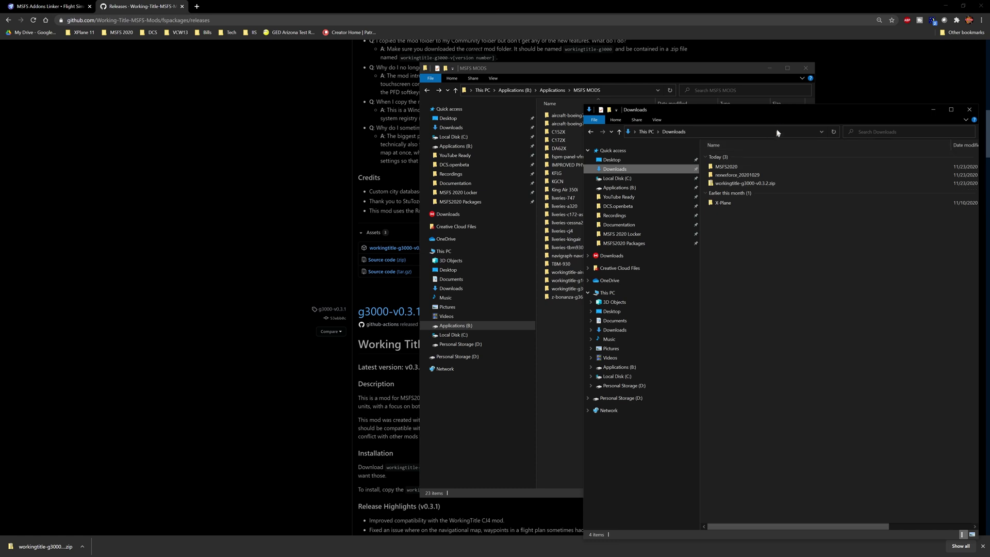
- Place Downloads beside MSFS MODS and unlink workingtitle-g3000 in the Addons Linker
{"action": "left_click_drag", "start_coordinate": [777, 133], "coordinate": [279, 55]}
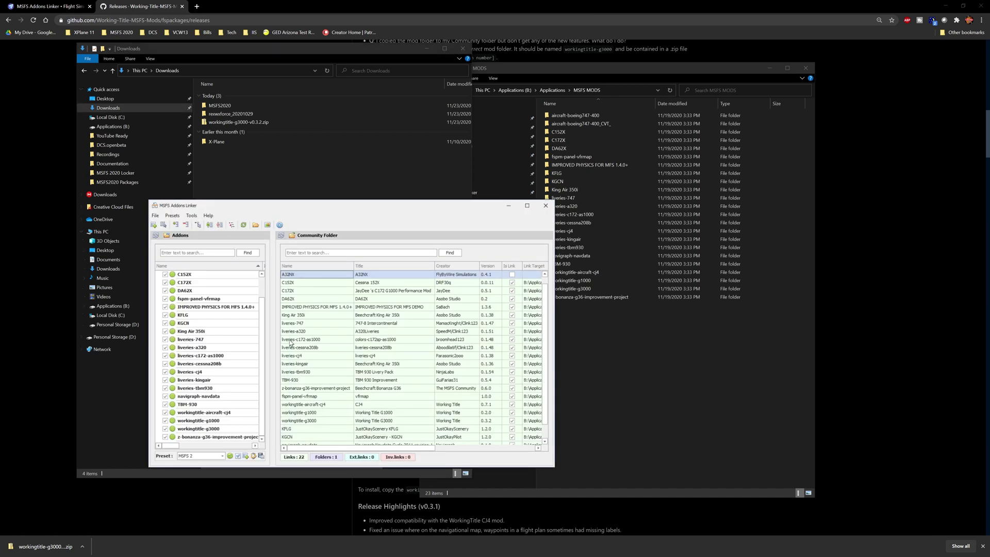
{"action": "scroll", "coordinate": [304, 311], "scroll_direction": "down", "scroll_amount": 1}
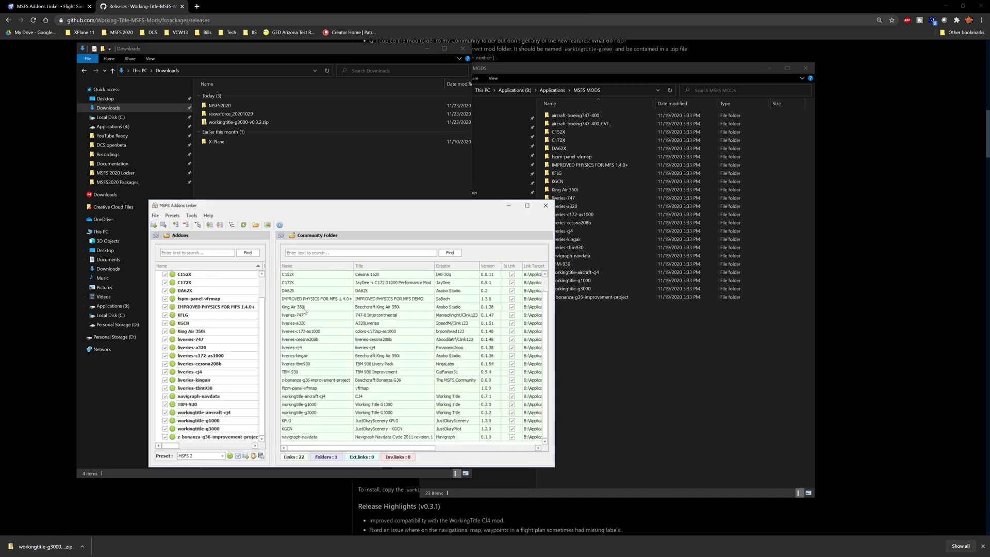
{"action": "left_click", "coordinate": [302, 406]}
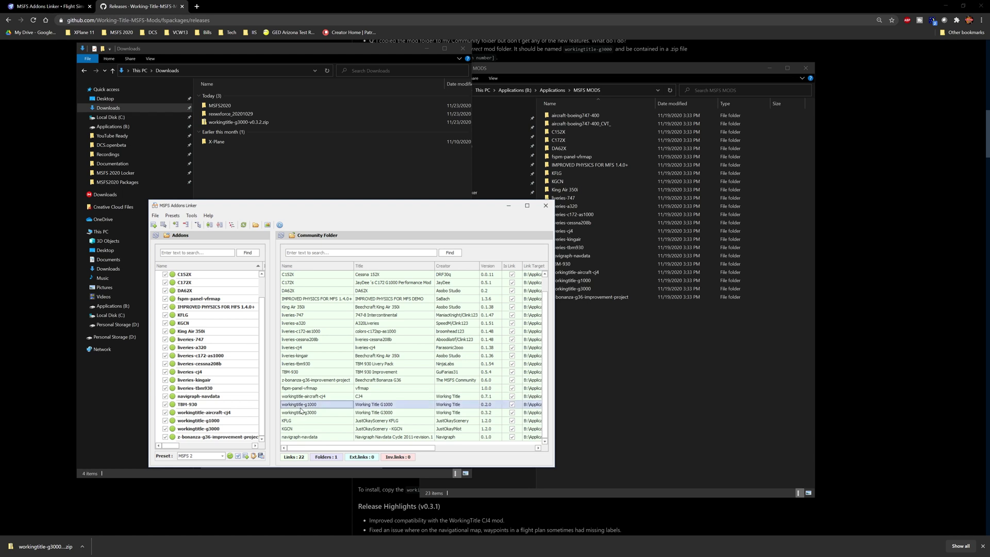
{"action": "left_click", "coordinate": [294, 413]}
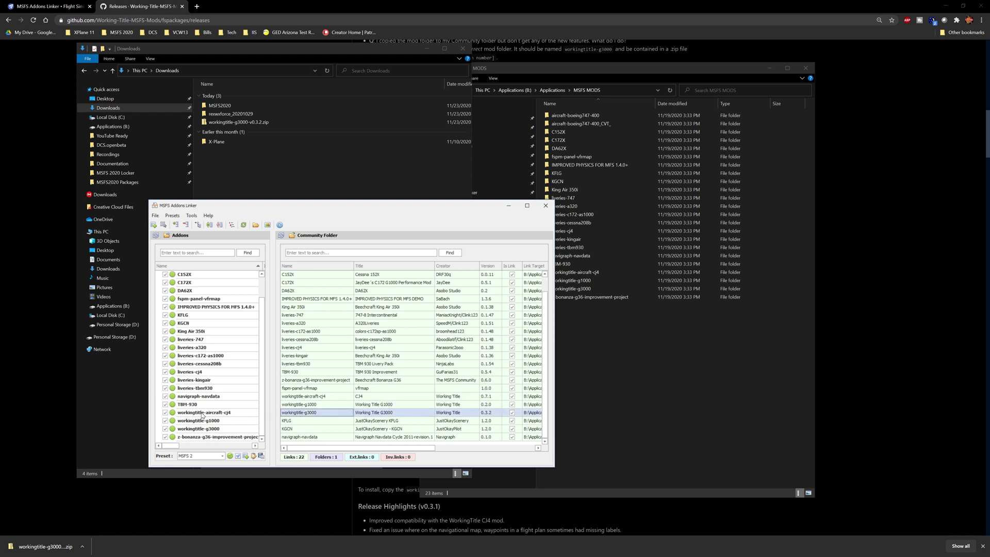
{"action": "left_click", "coordinate": [165, 428]}
- Delete the old workingtitle-g3000 folder from MSFS MODS, leaving 22 items
{"action": "left_click", "coordinate": [665, 362]}
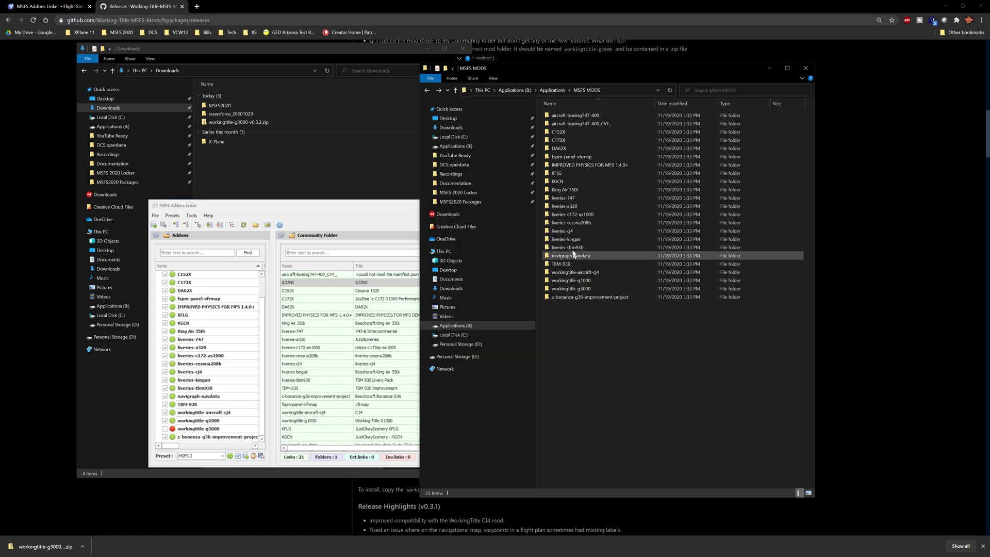
{"action": "right_click", "coordinate": [570, 289]}
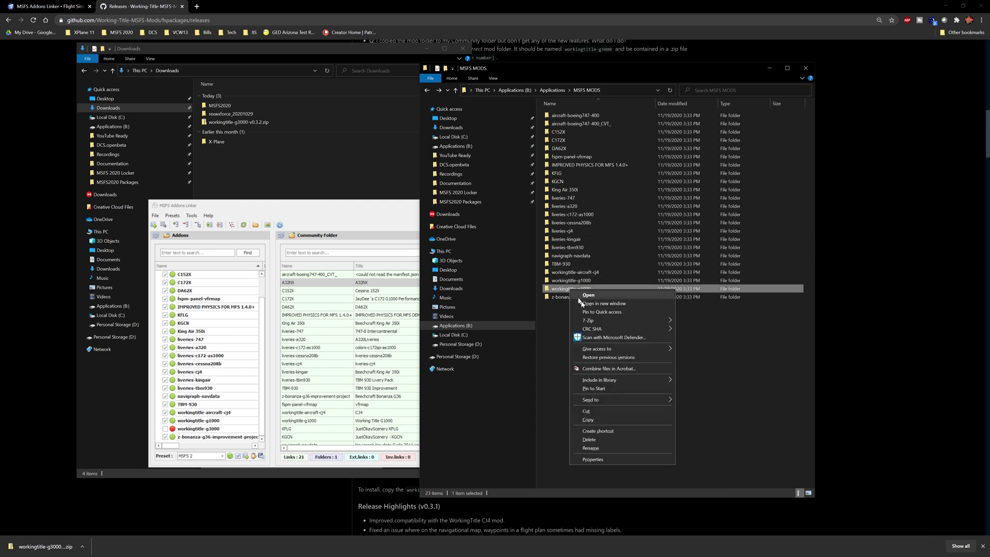
{"action": "left_click", "coordinate": [589, 439]}
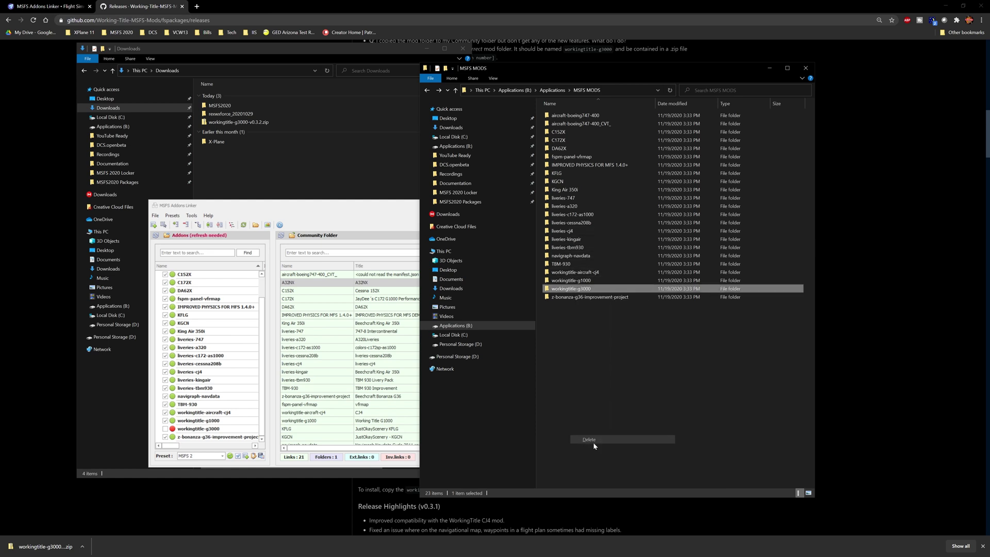
{"action": "left_click", "coordinate": [284, 165]}
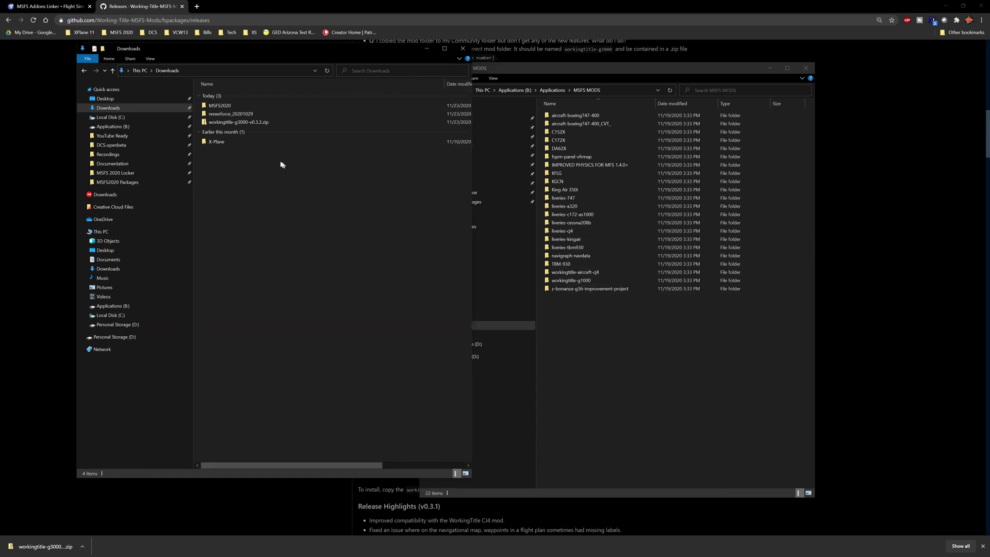
- Extract the v0.3.2 zip with 7-Zip and copy workingtitle-g3000 into MSFS MODS
{"action": "right_click", "coordinate": [265, 124]}
{"action": "mouse_move", "coordinate": [294, 158]}
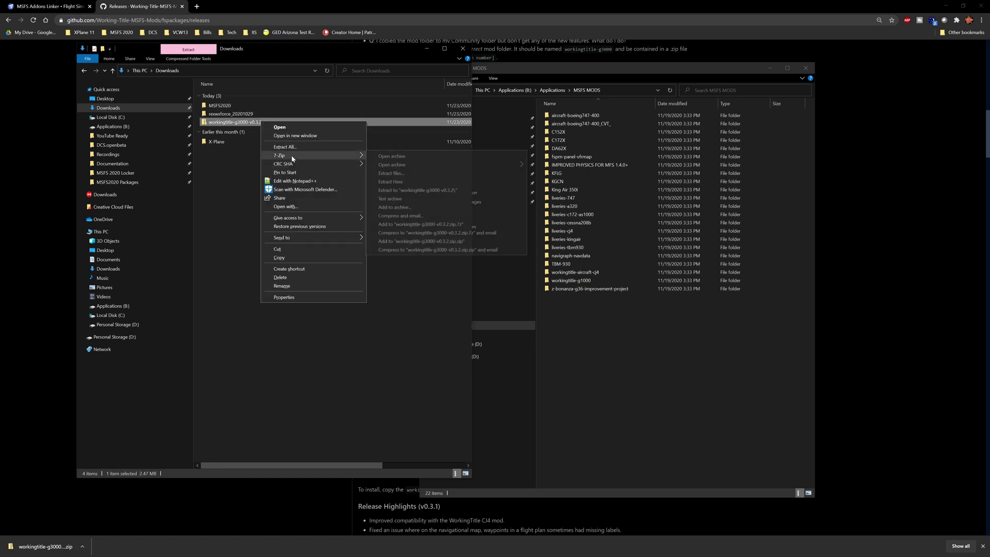
{"action": "left_click", "coordinate": [404, 182]}
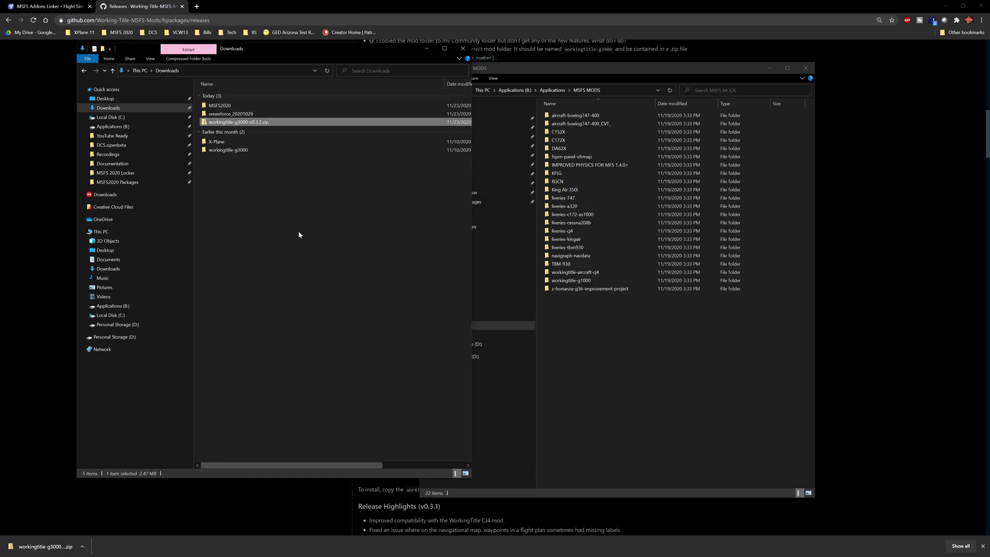
{"action": "double_click", "coordinate": [233, 149]}
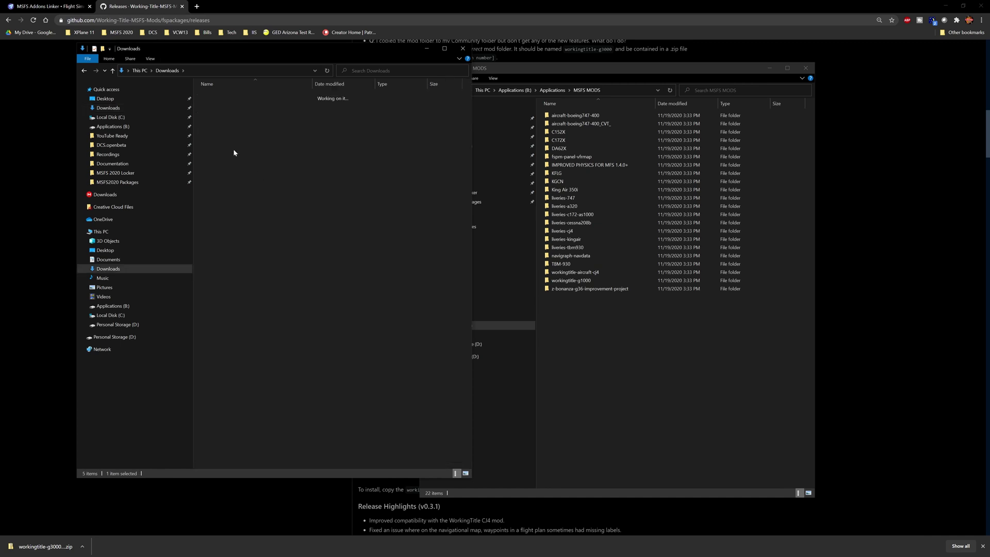
{"action": "left_click", "coordinate": [82, 71]}
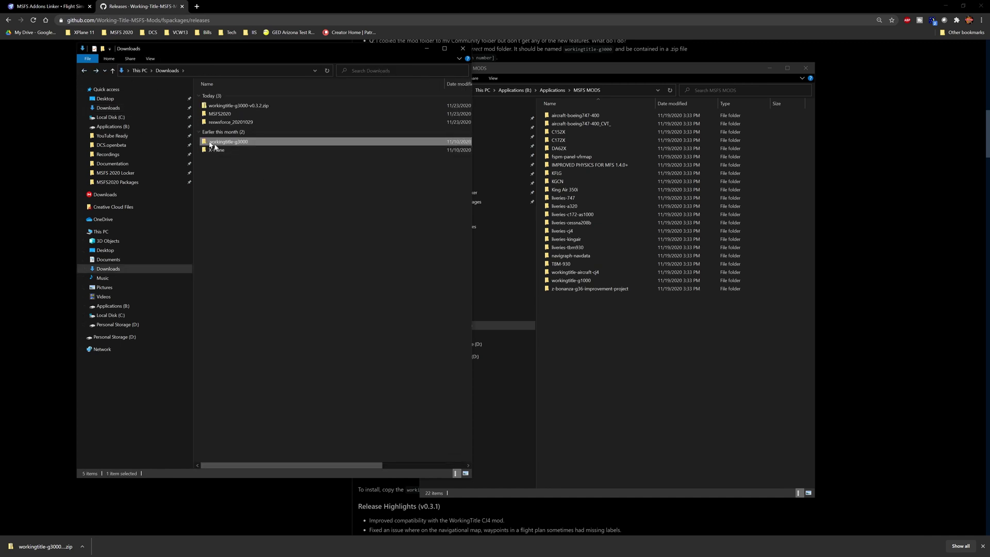
{"action": "left_click_drag", "start_coordinate": [212, 145], "coordinate": [592, 173]}
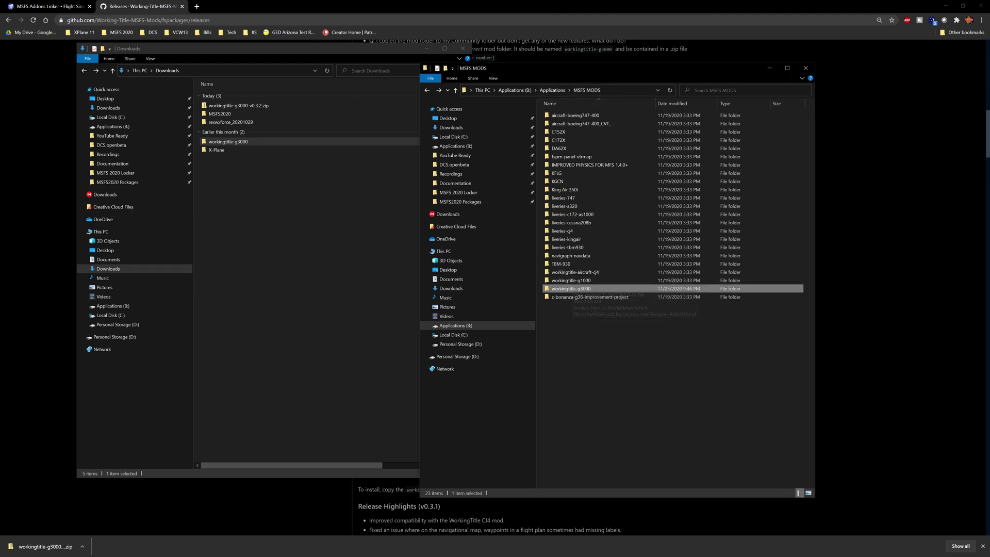
{"action": "key", "text": "alt+Tab"}
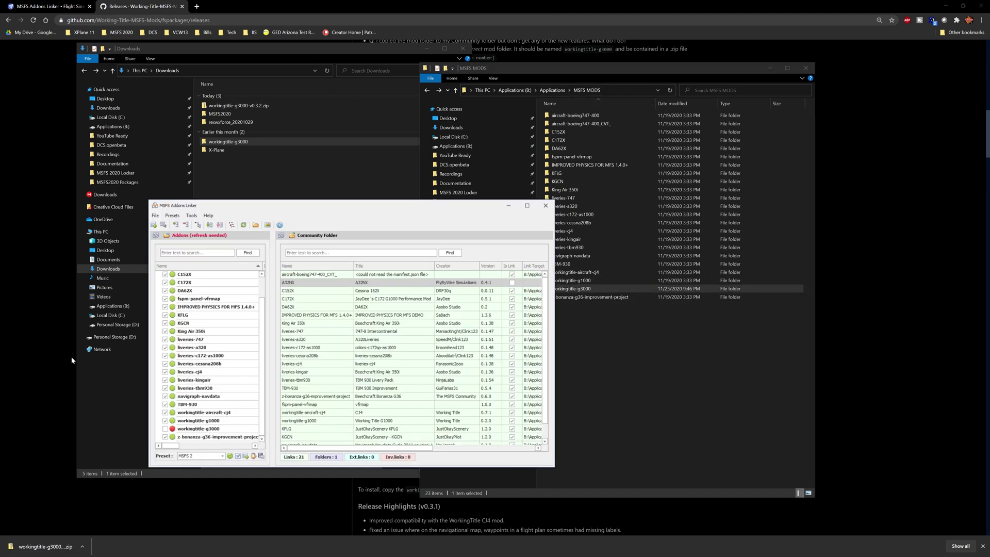
- Relink workingtitle-g3000 version 0.3.2 into the Community folder, restoring 22 links
{"action": "left_click", "coordinate": [165, 428]}
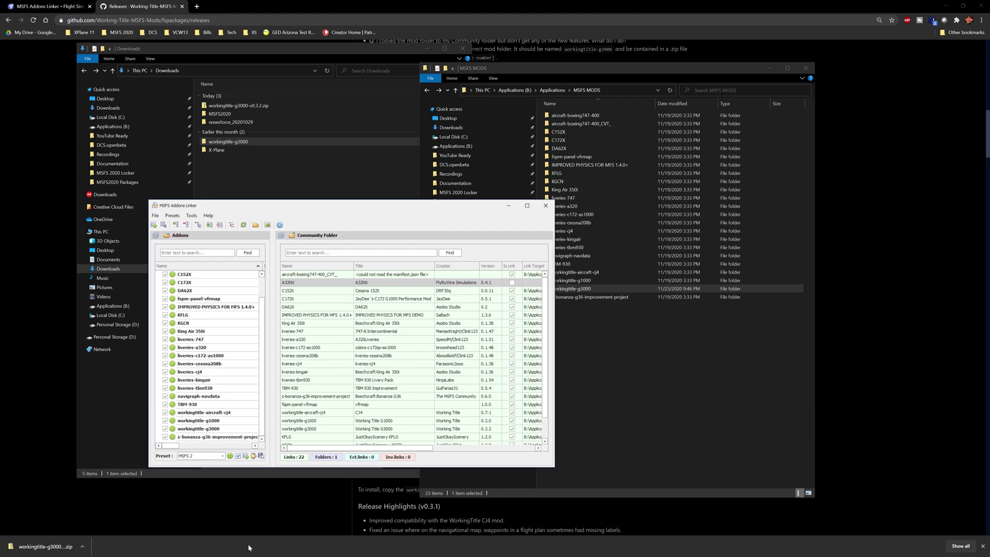